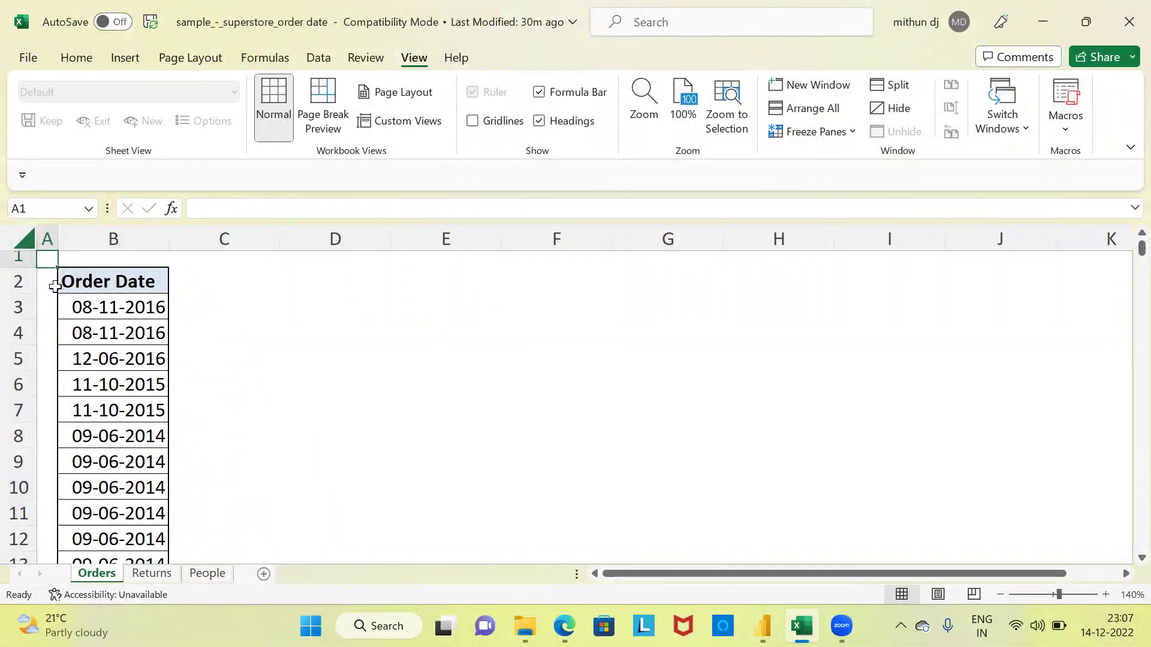
Examine the Order Date column on the Orders sheet from its header to the last row
left_click(126, 281)
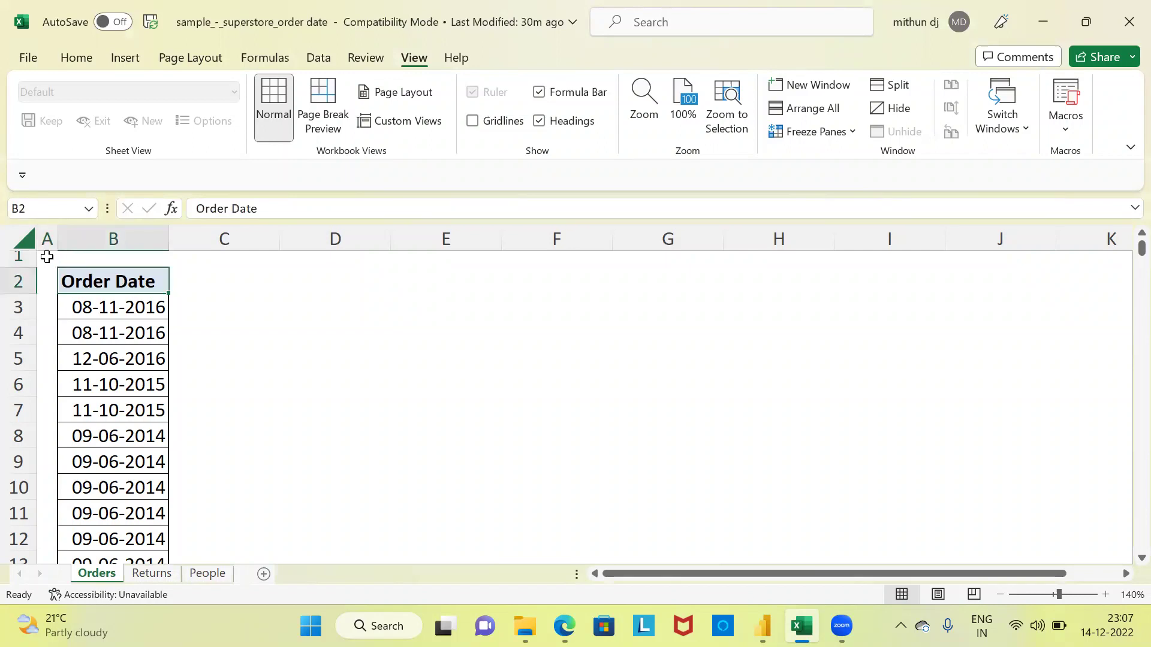
left_click(74, 310)
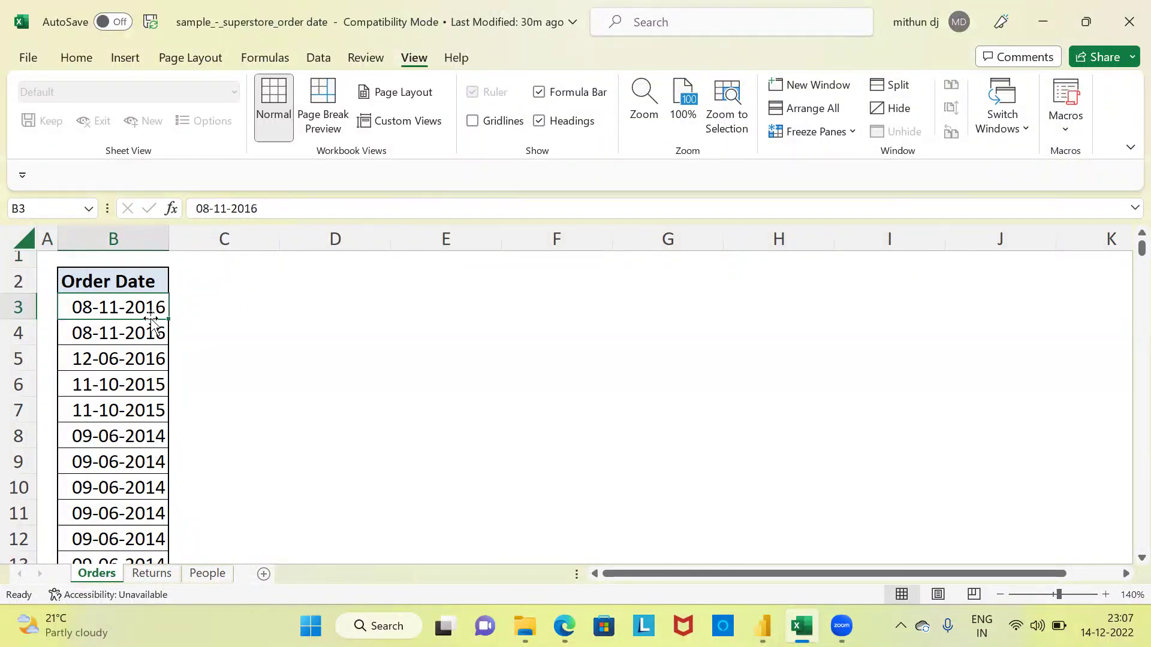
left_click(94, 336)
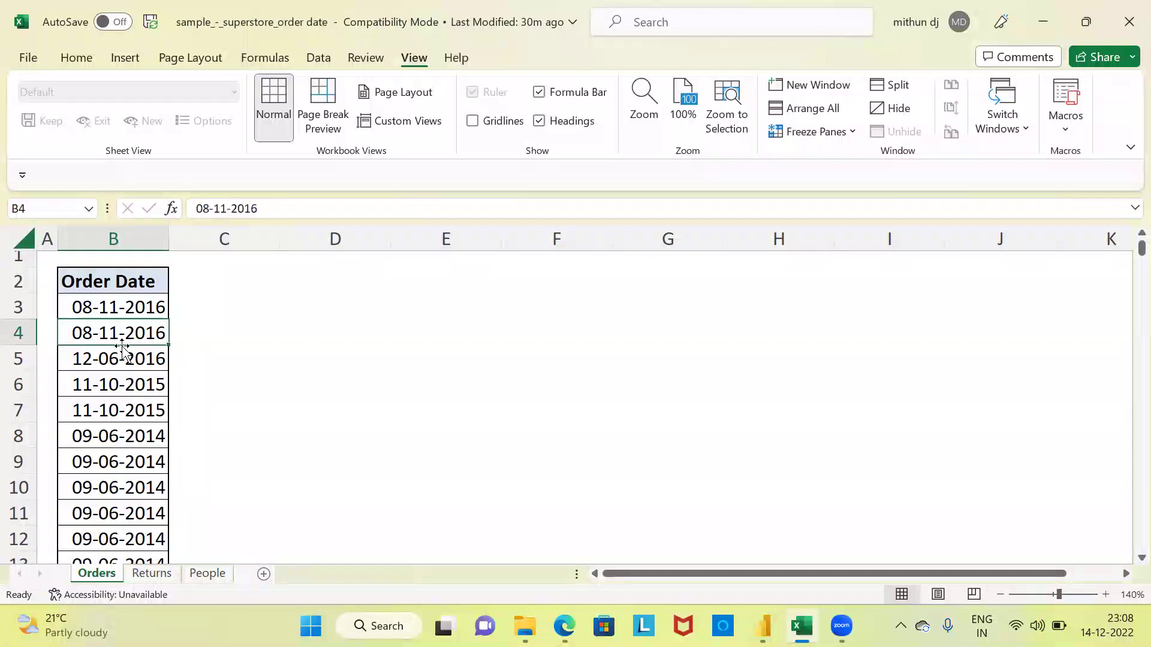
left_click(82, 363)
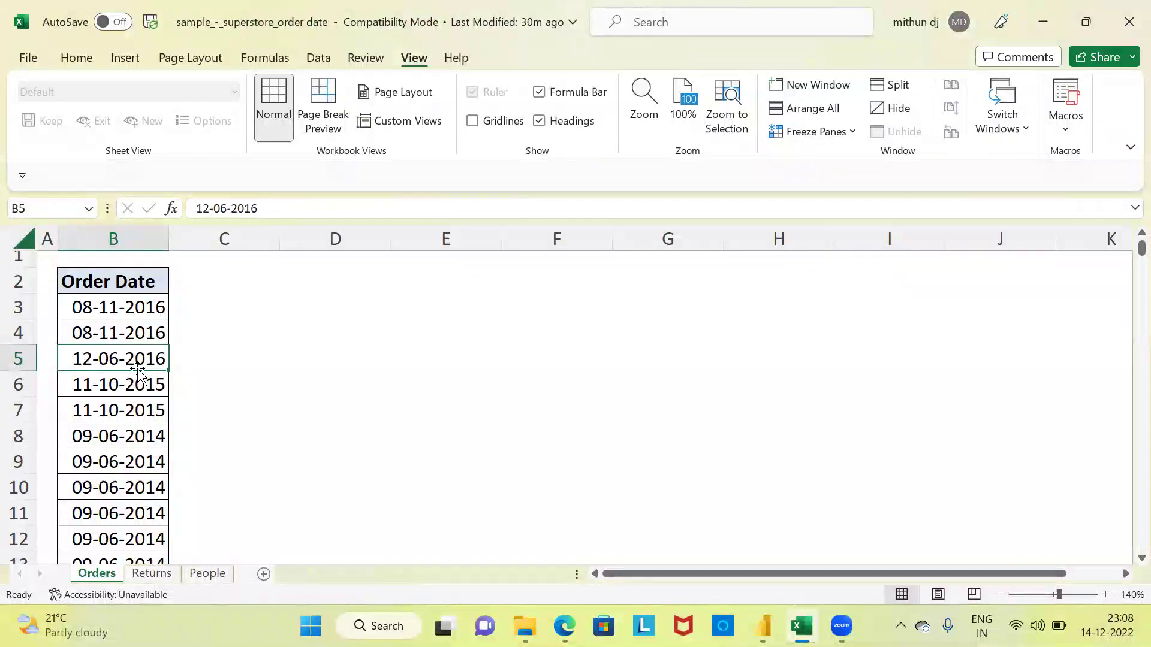
double_click(138, 370)
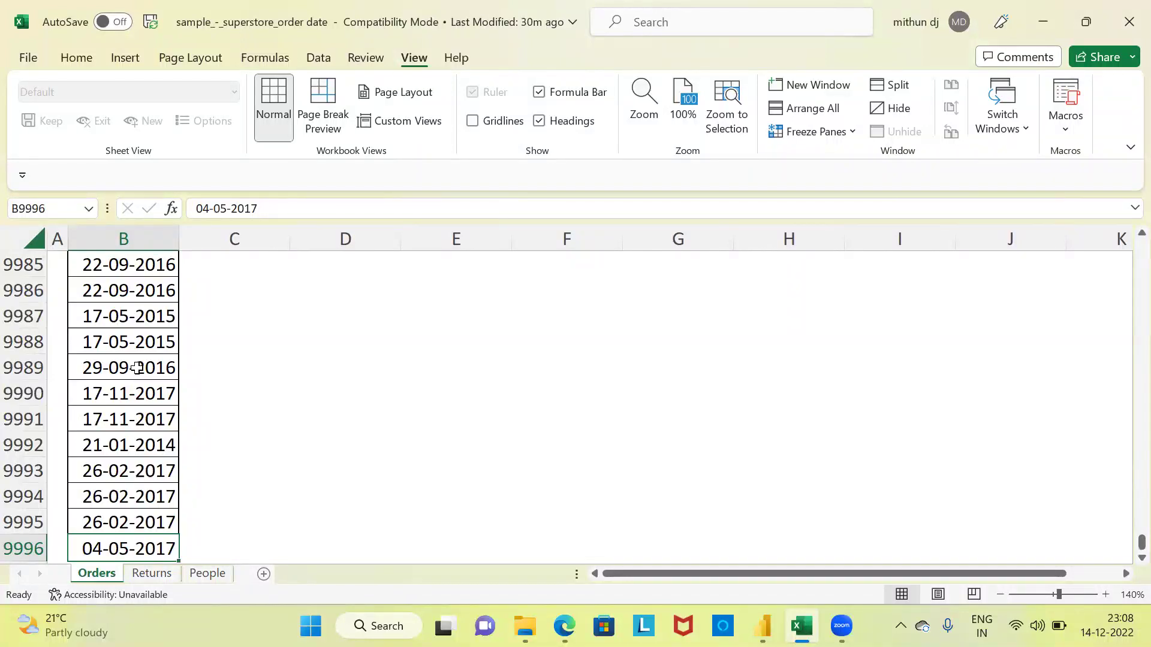
key("ctrl+Up")
key("Down")
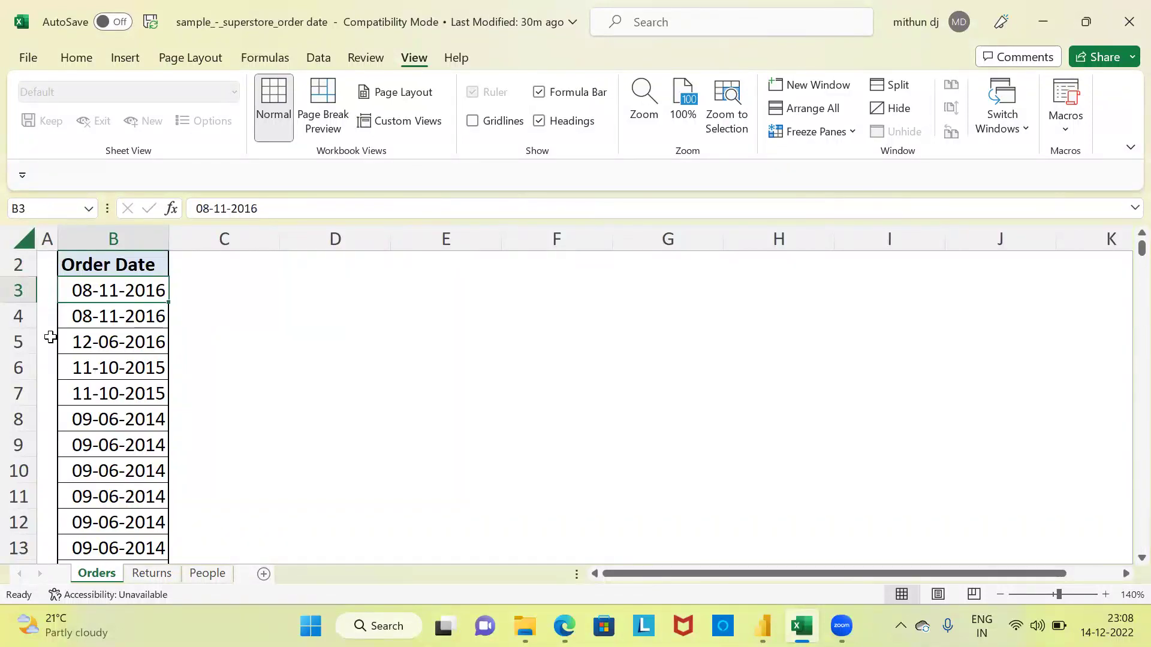
left_click(46, 279)
left_click(44, 273)
key("Up")
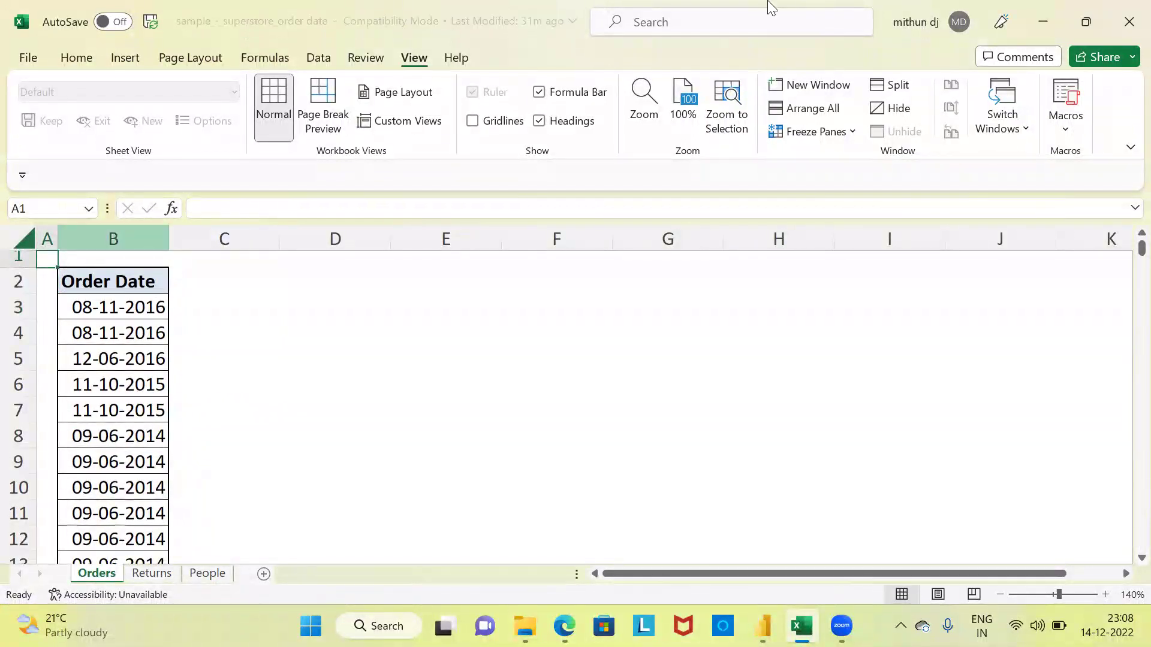
Close the Excel workbook and, in Power BI Desktop, bring the Orders table from sample_-_superstore_order date into Power Query Editor
left_click(1127, 22)
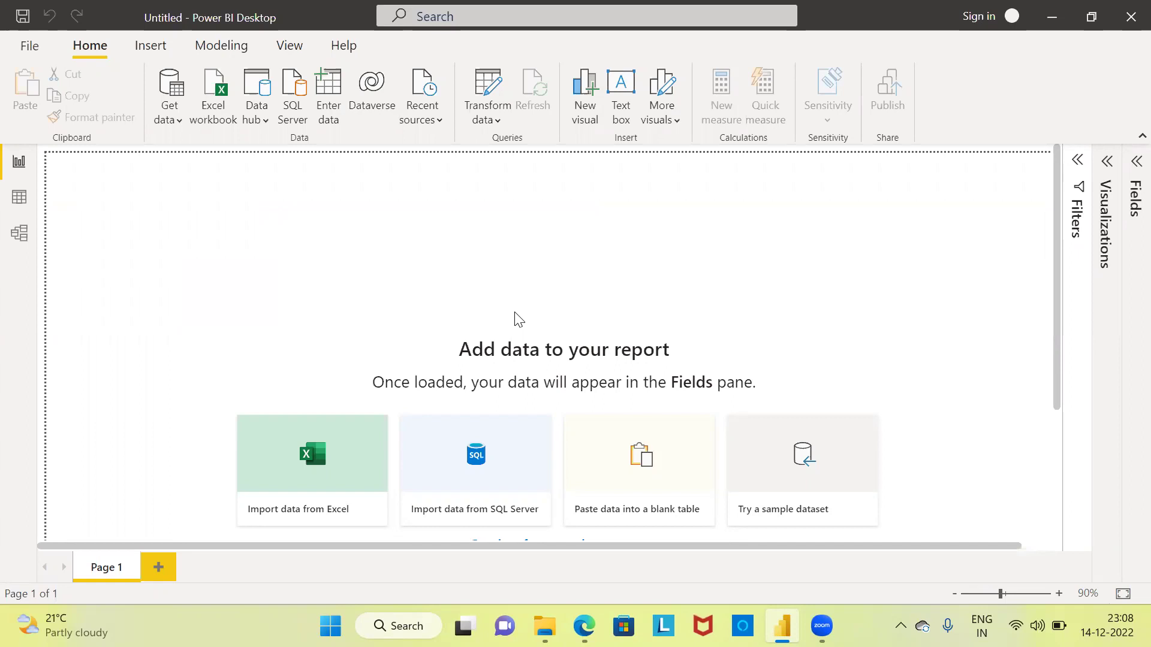
left_click(178, 125)
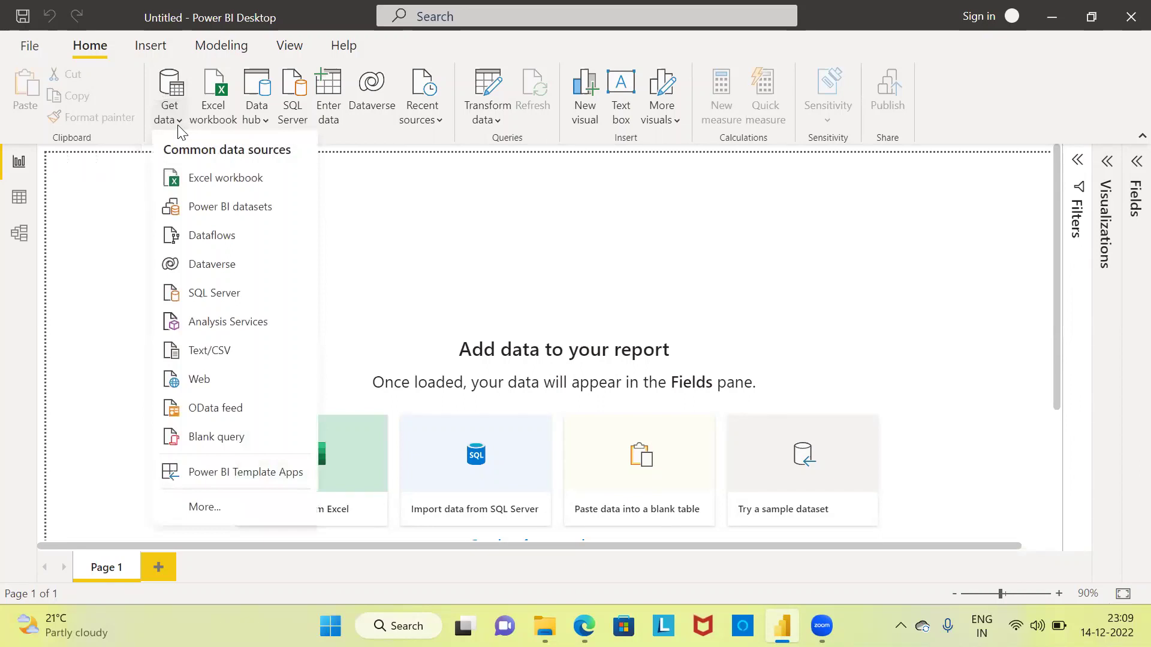
left_click(243, 190)
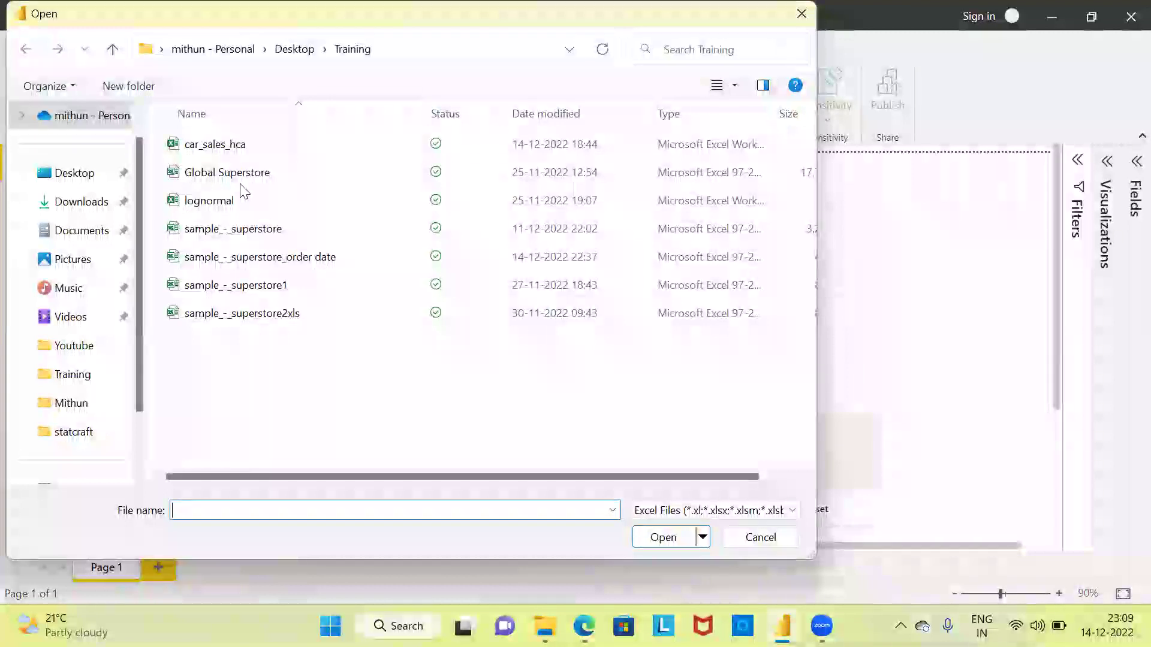
left_click(232, 262)
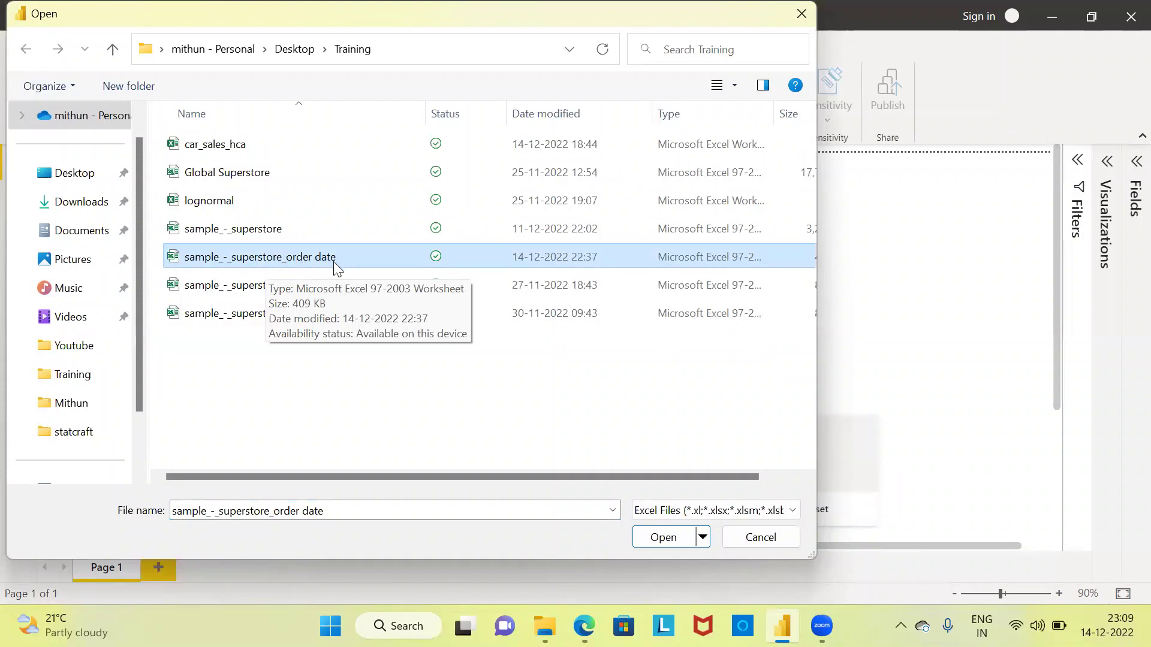
left_click(664, 538)
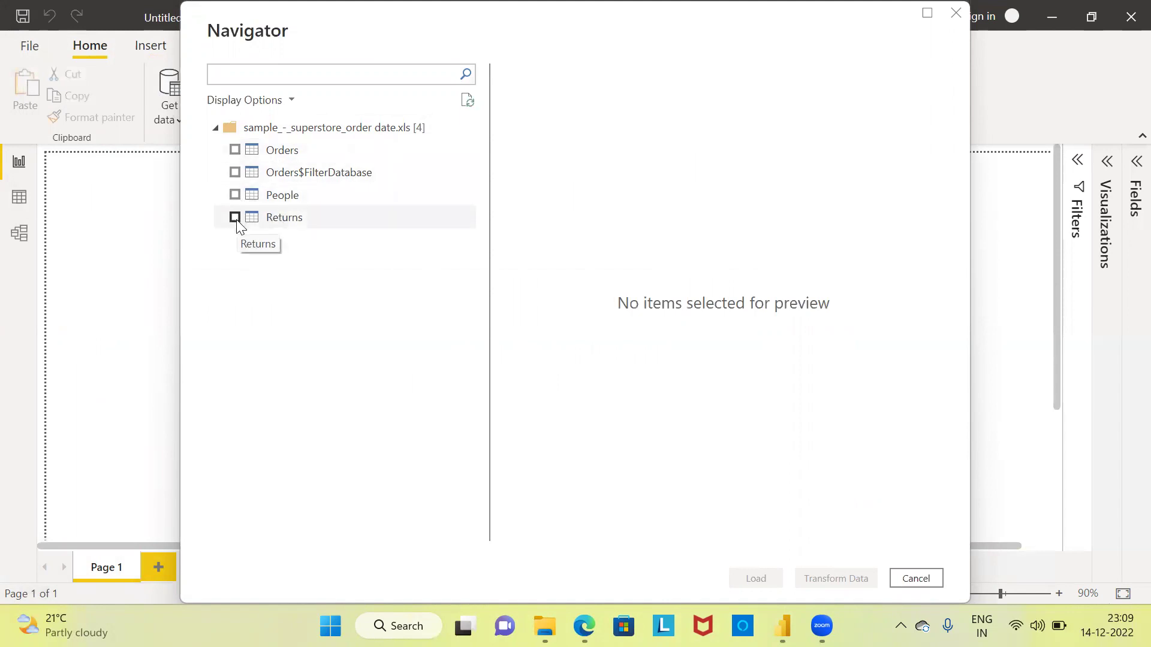
left_click(234, 151)
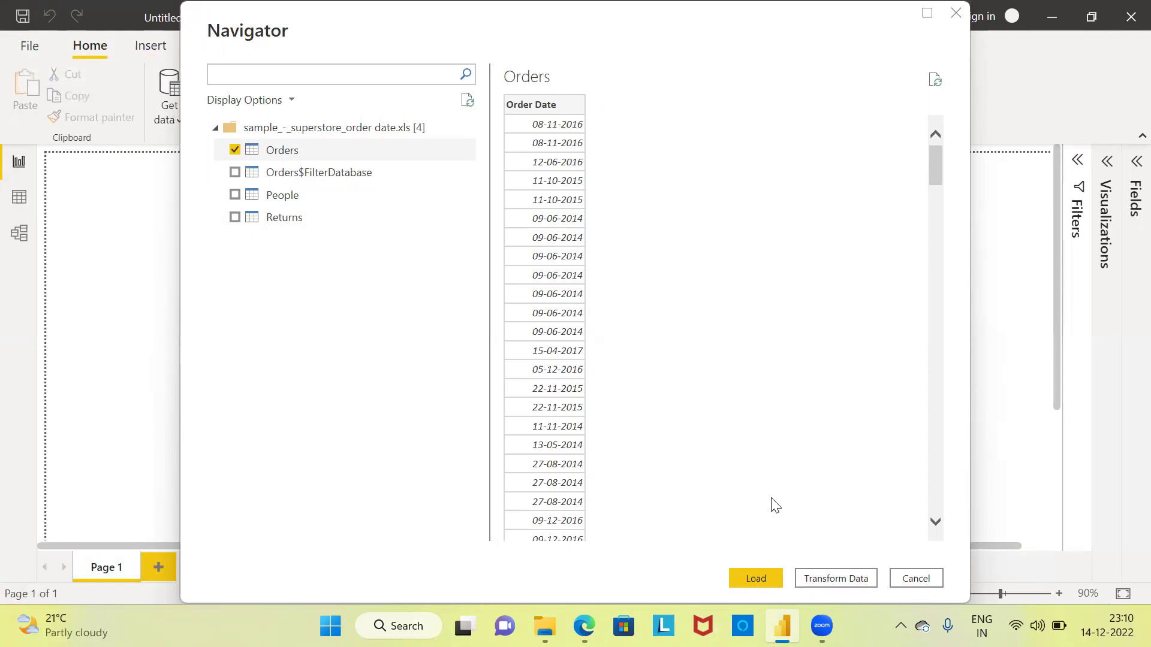
left_click(836, 578)
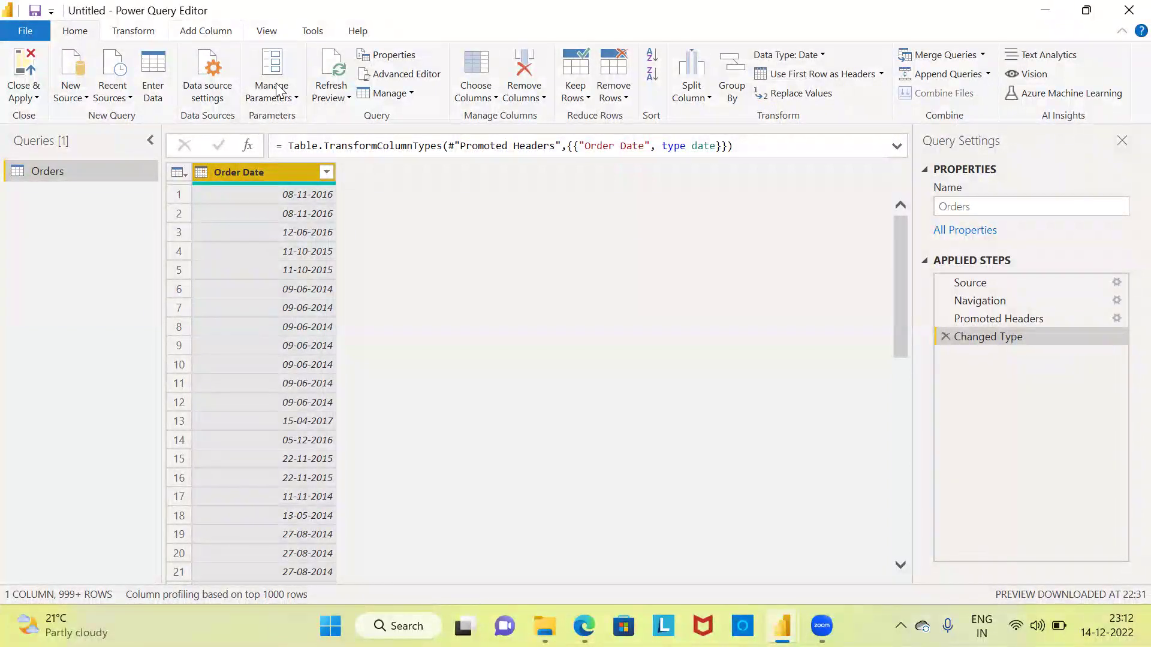
Add a Year column extracted from Order Date and compare its values with the original dates
scroll(278, 91, "down", 2)
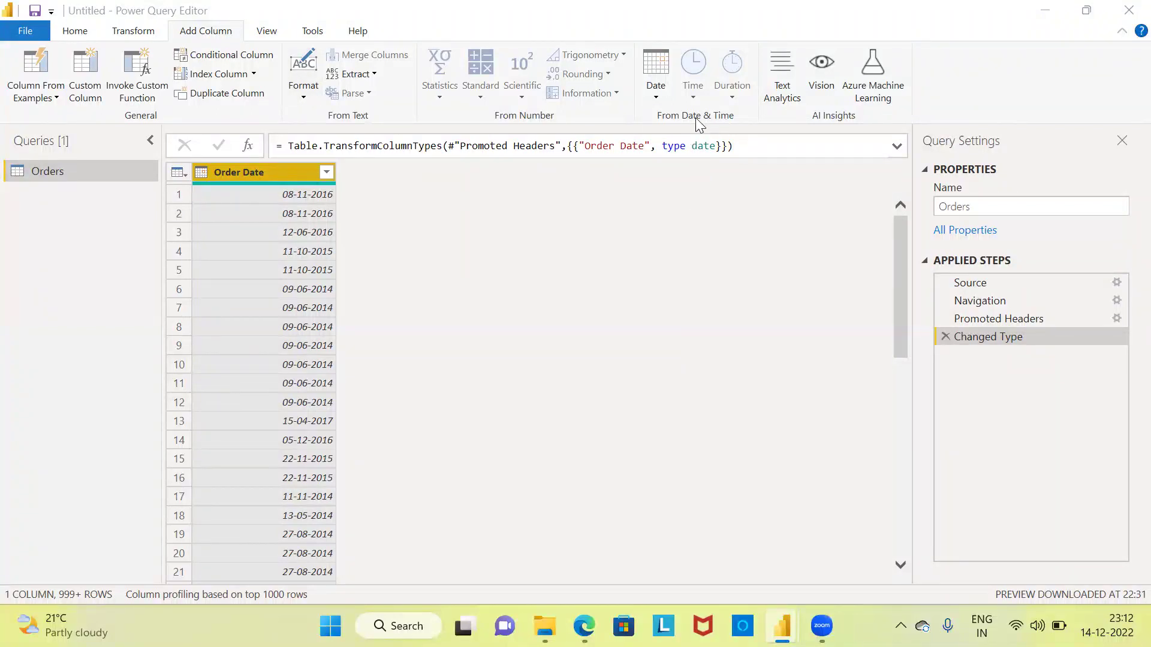
left_click(656, 96)
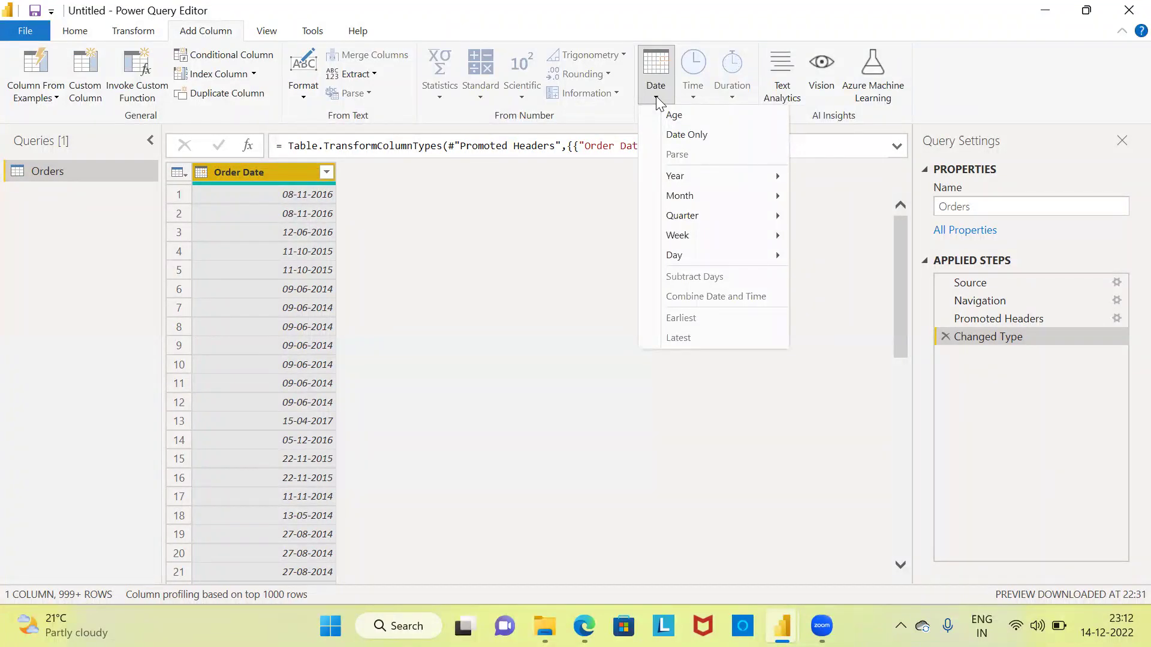
mouse_move(679, 178)
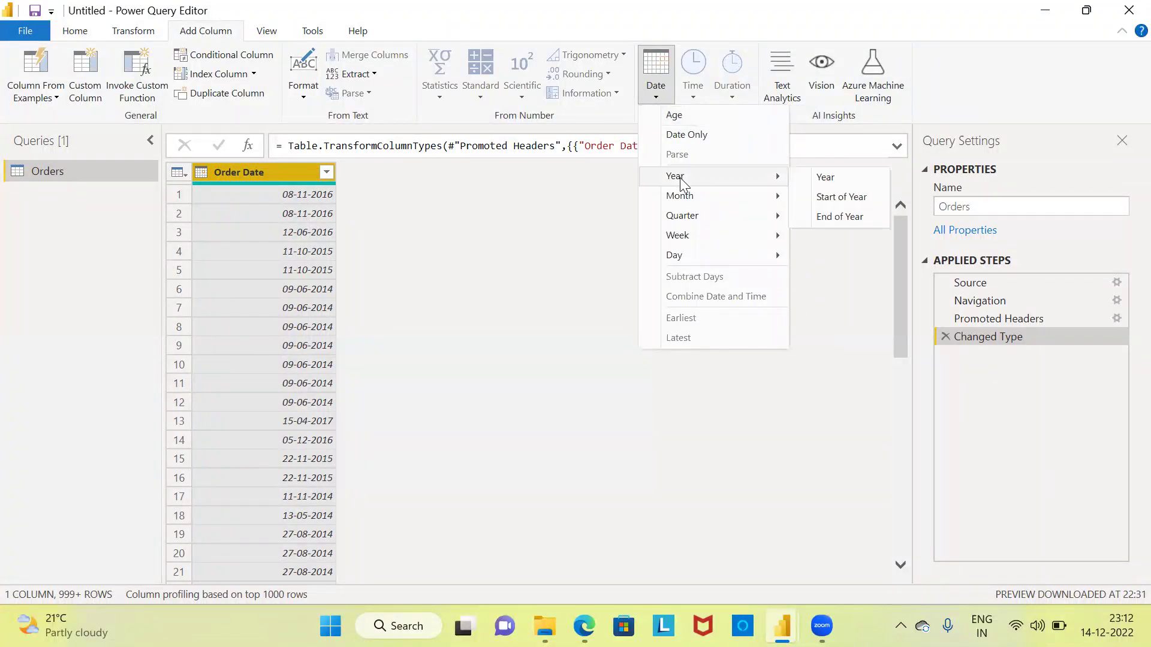
left_click(860, 178)
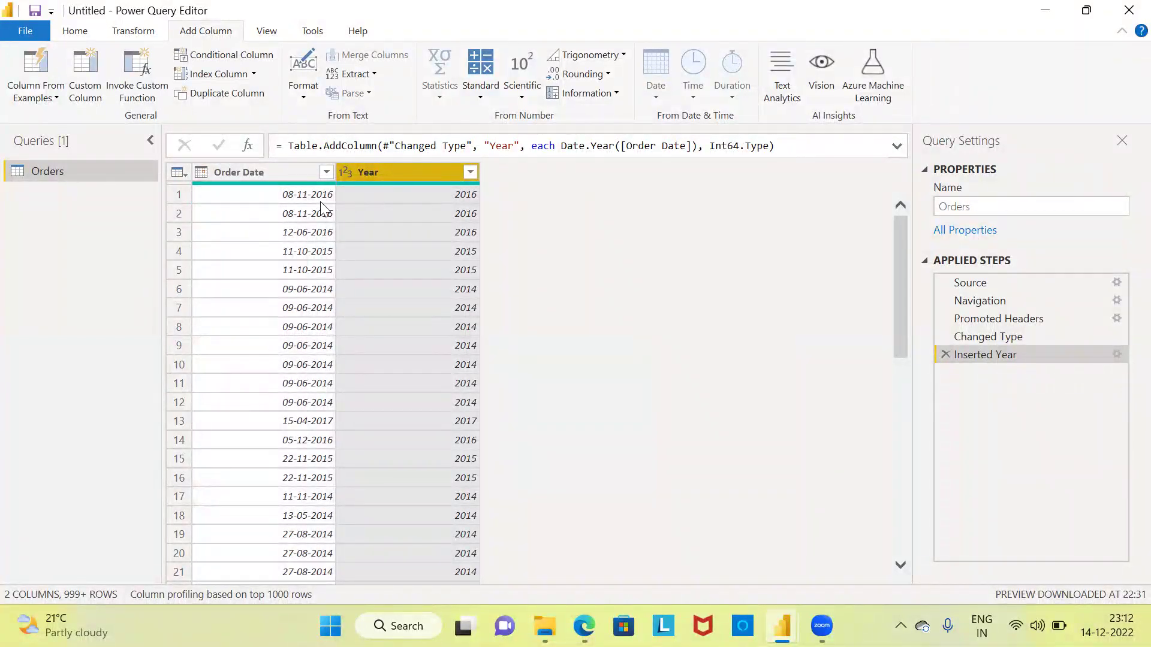
left_click(299, 175)
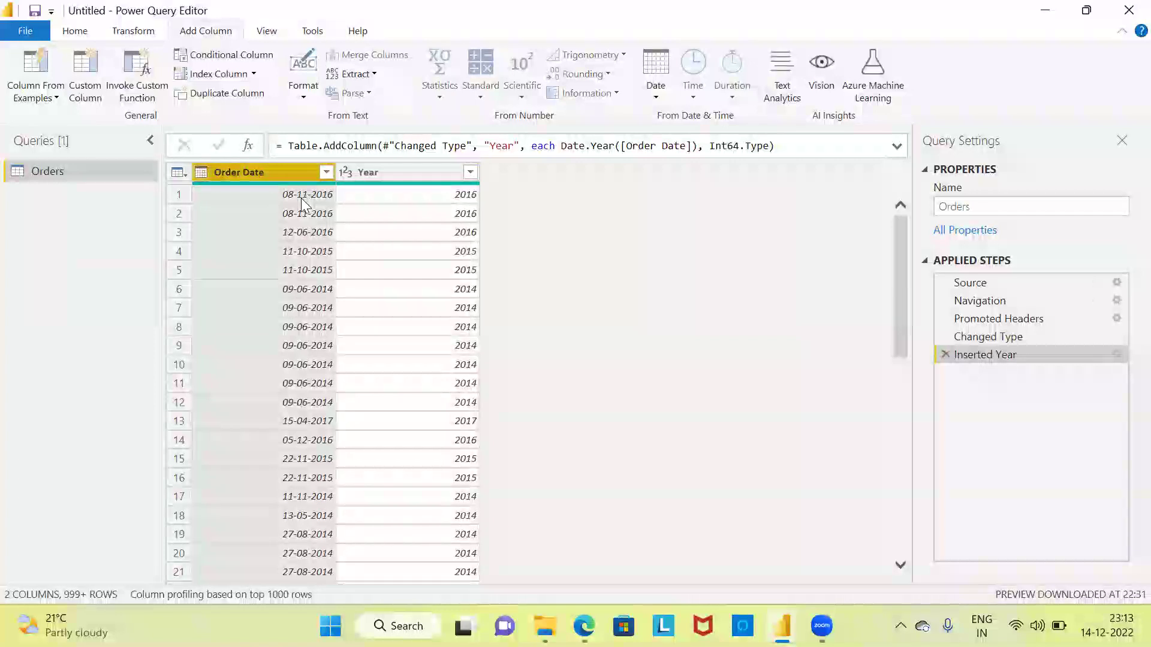
left_click(410, 173)
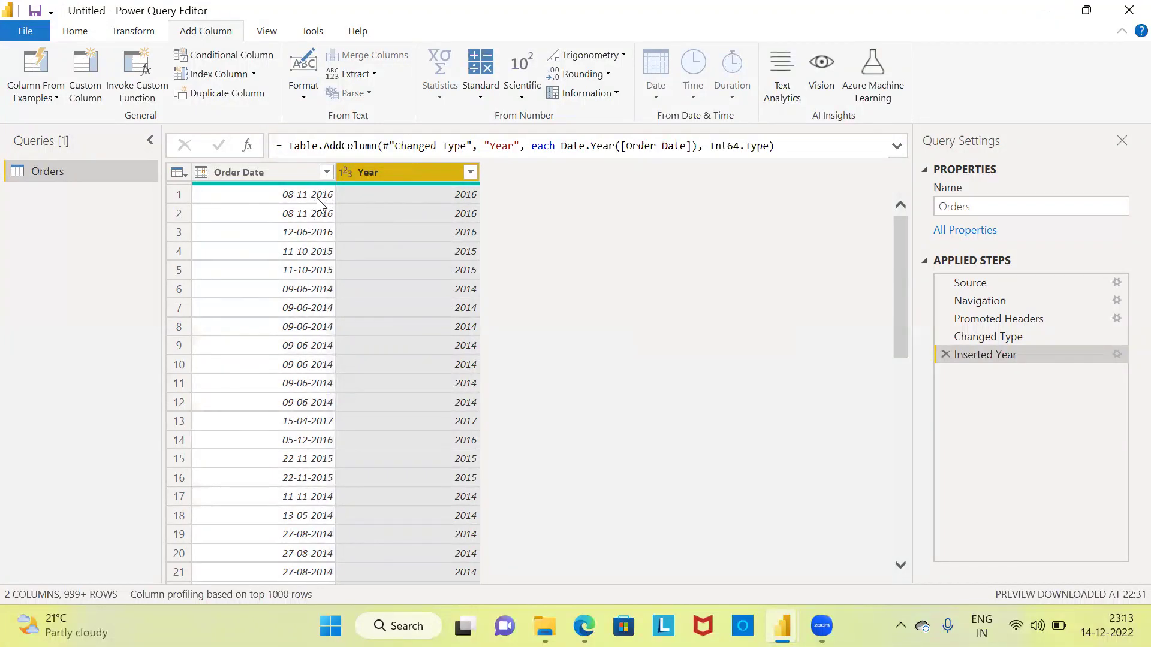
left_click(458, 203)
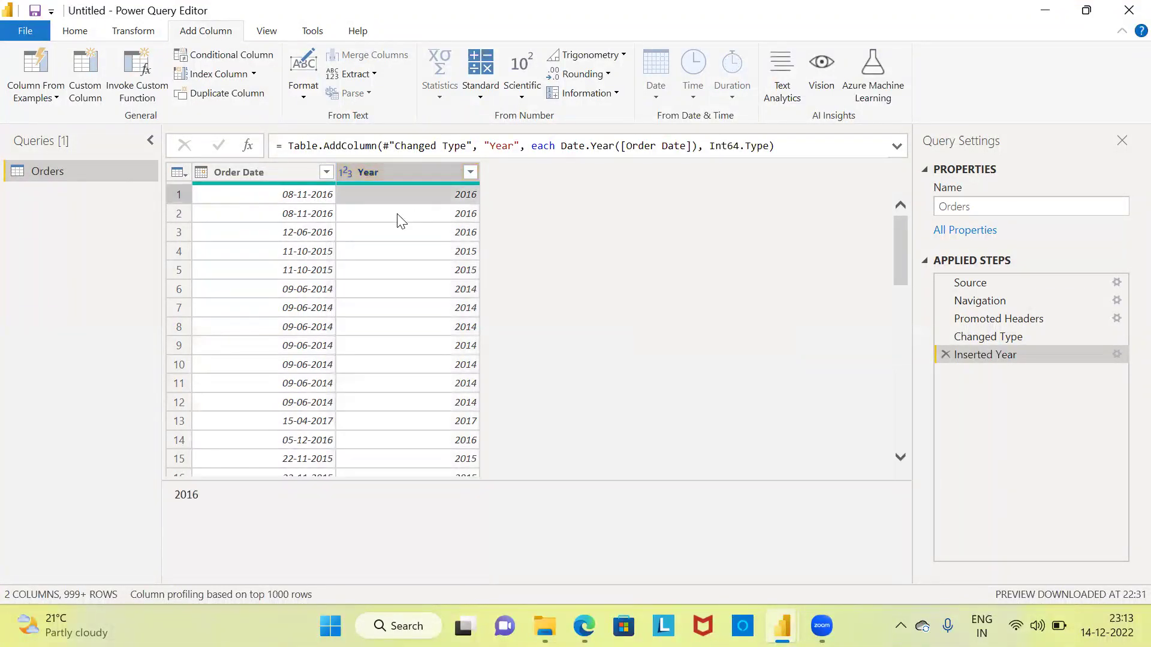
left_click(328, 255)
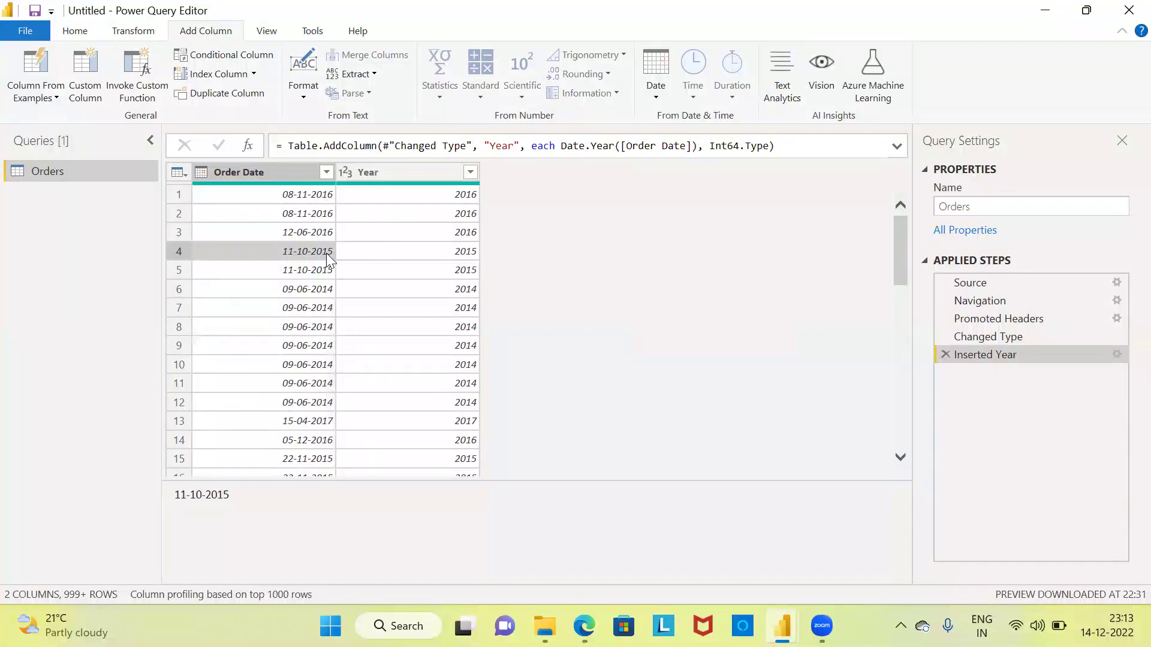
left_click(460, 255)
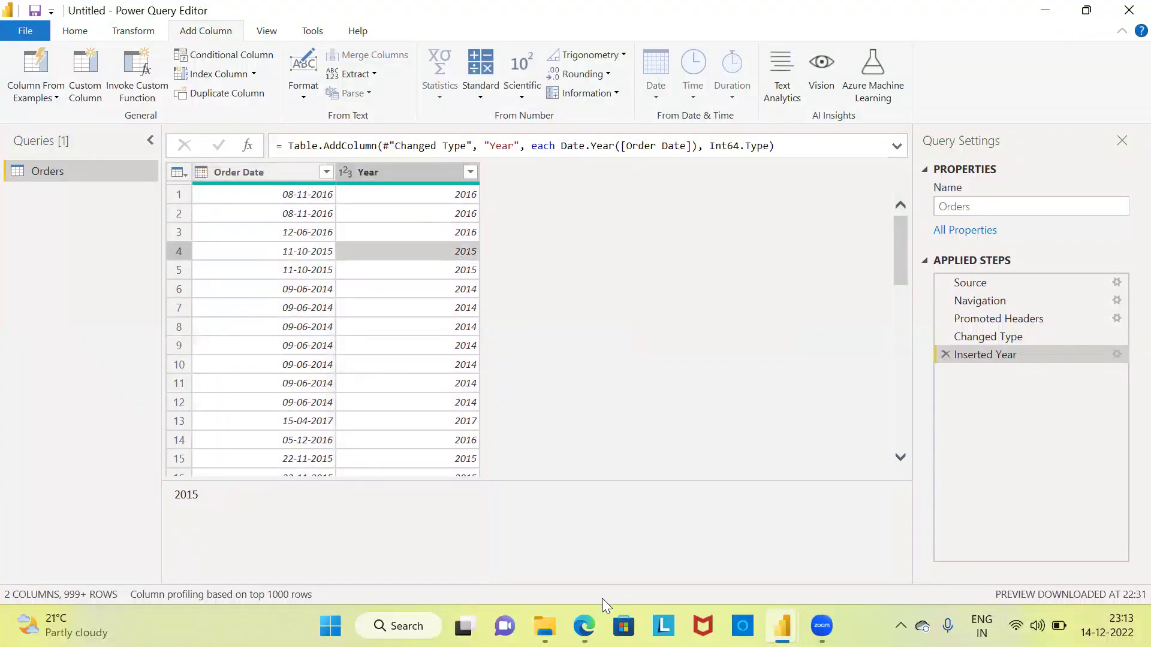
left_click(1083, 27)
key("super+Down")
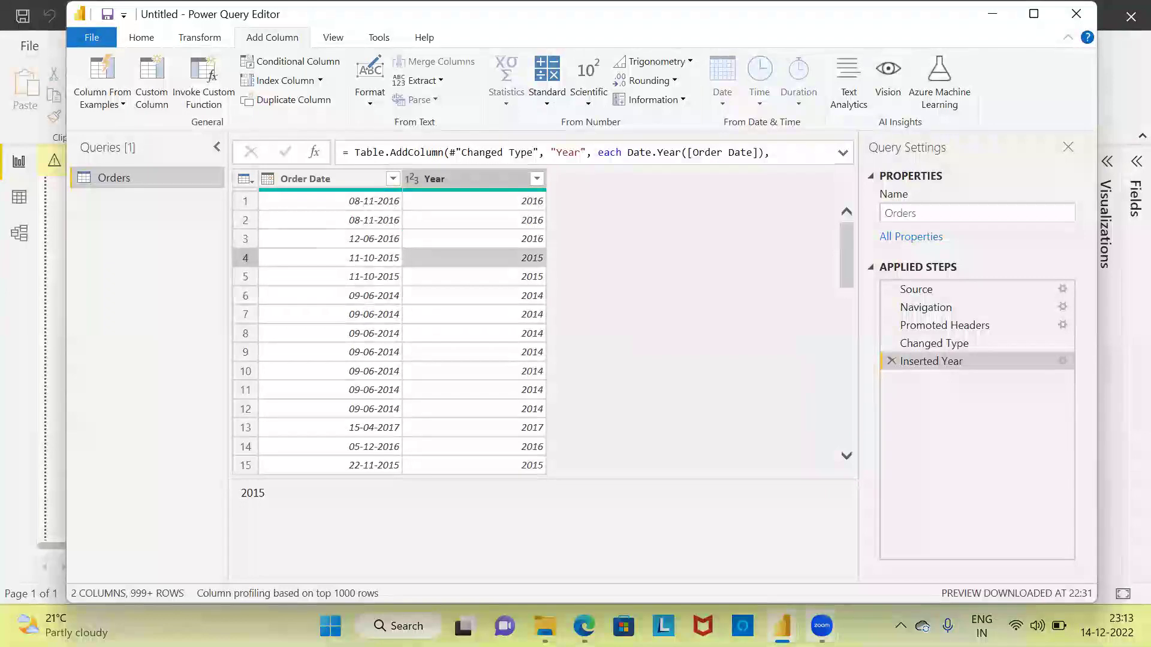
left_click(821, 626)
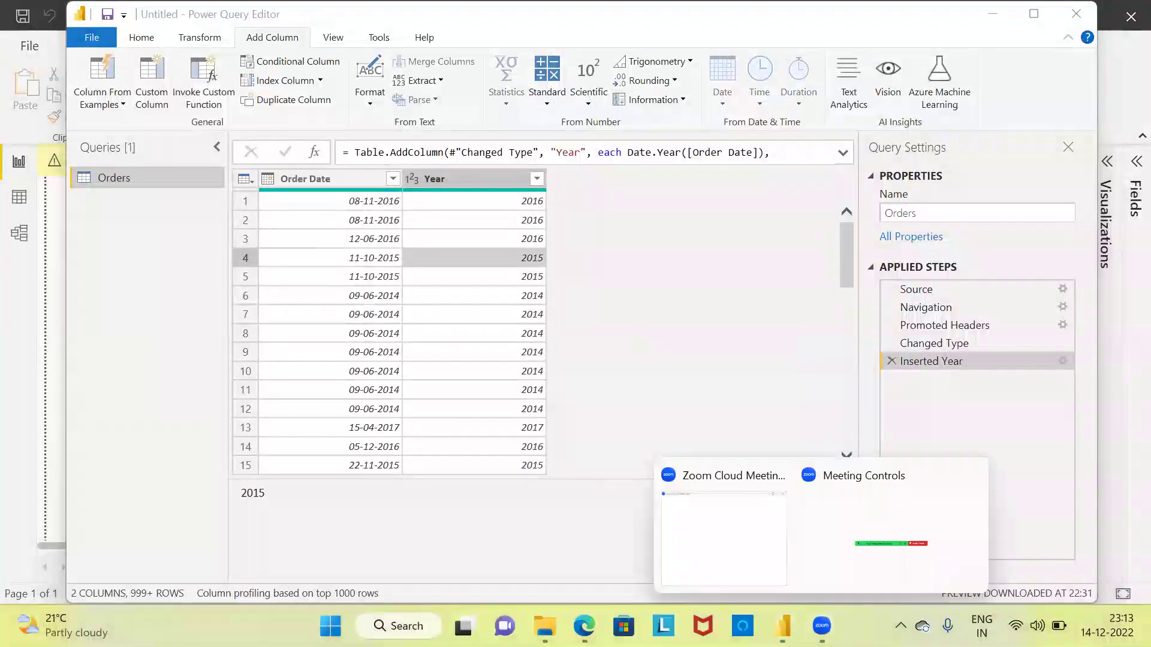
left_click(739, 534)
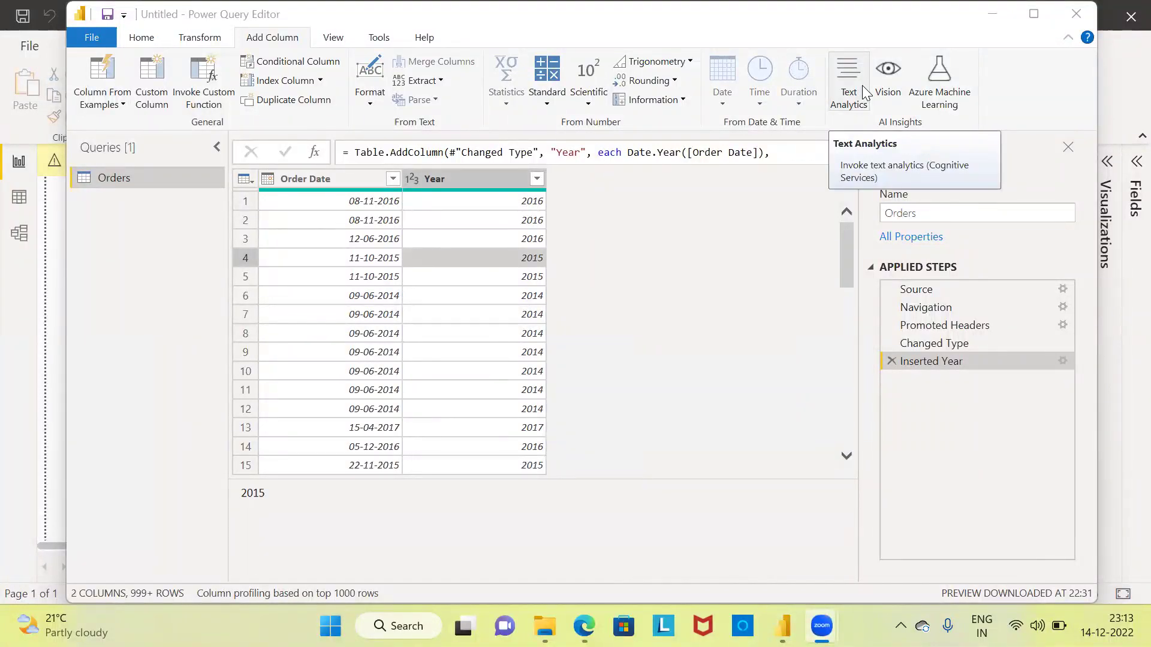
left_click(692, 199)
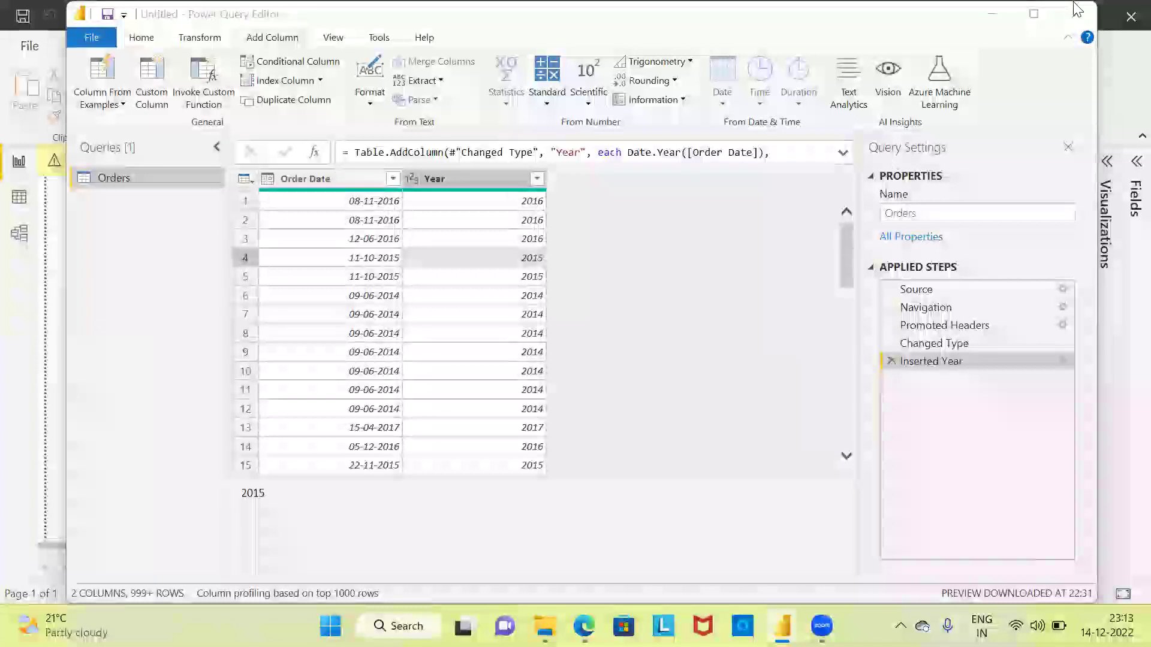
left_click(1032, 18)
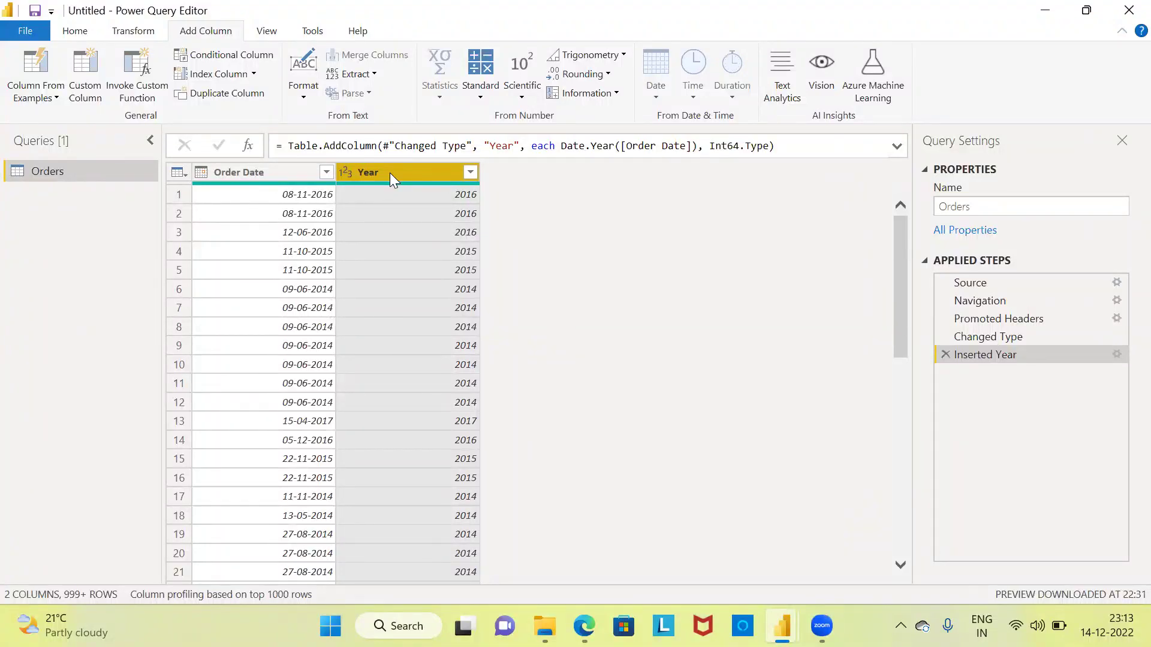
Add a column with the name of the month extracted from Order Date
left_click(261, 175)
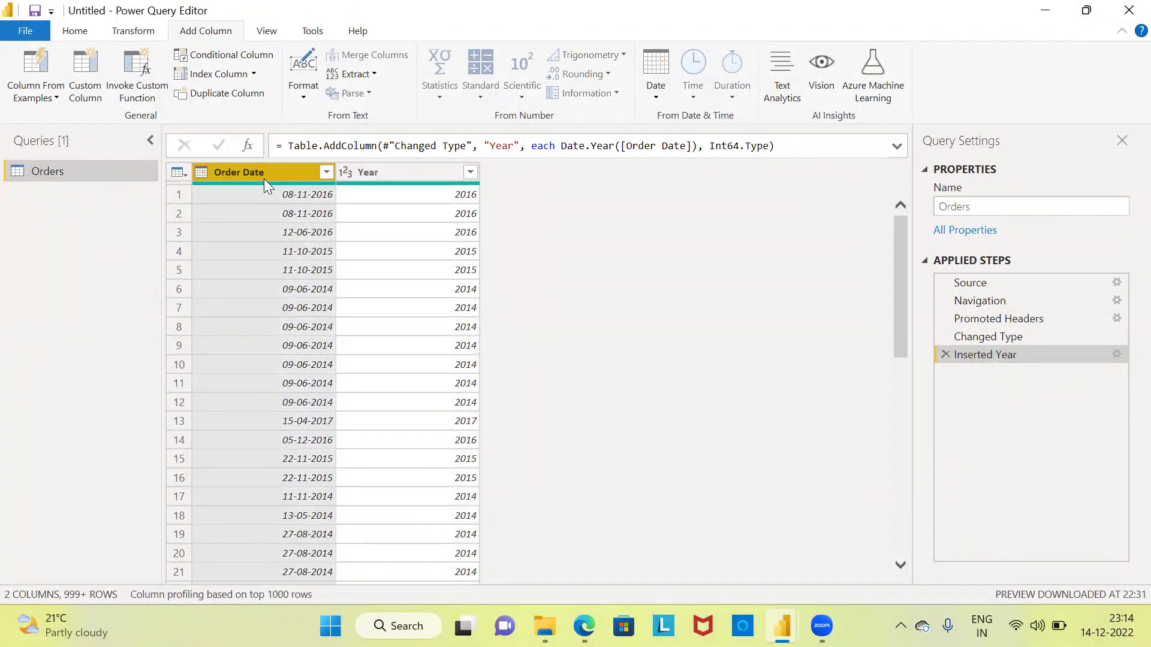
left_click(655, 97)
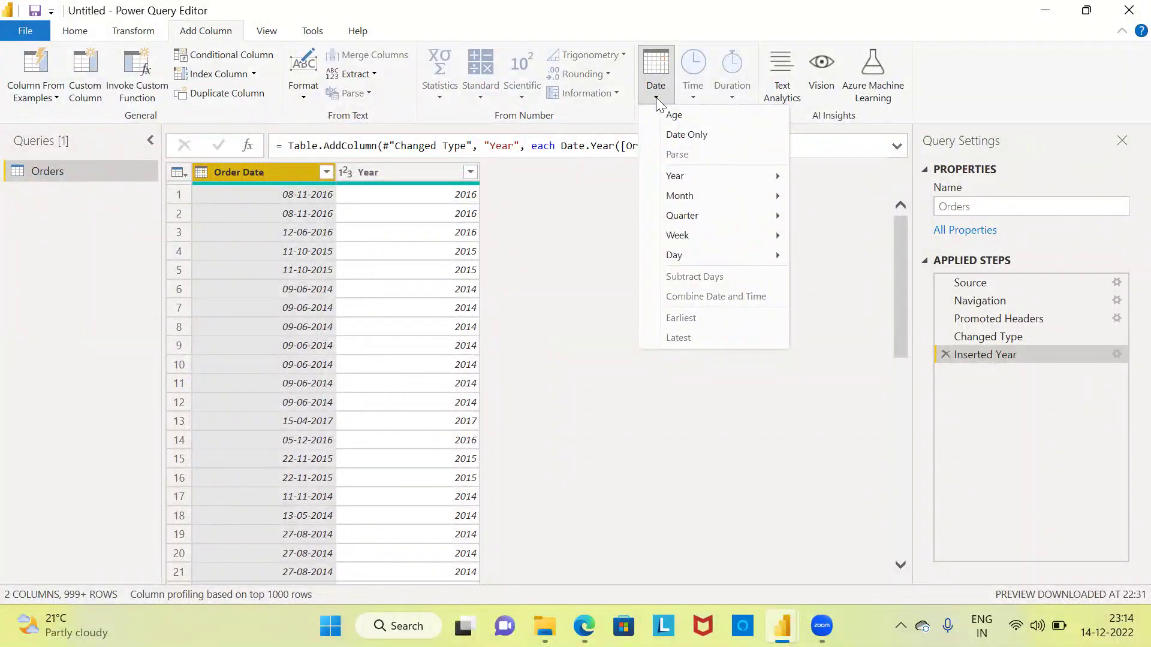
mouse_move(679, 180)
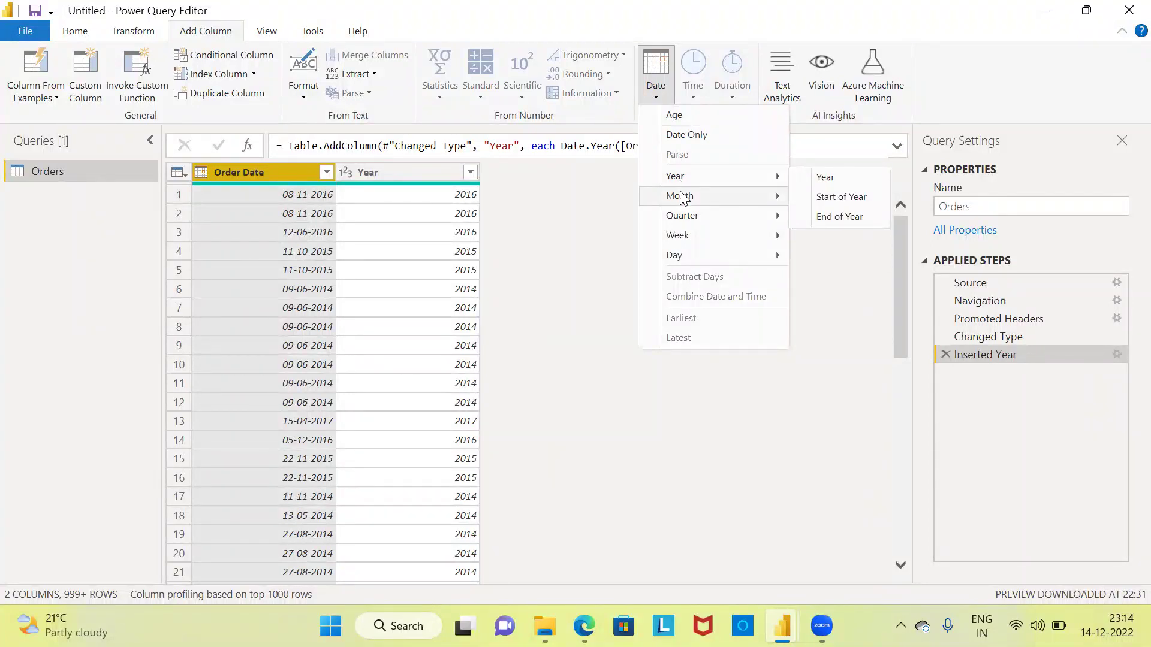
mouse_move(681, 201)
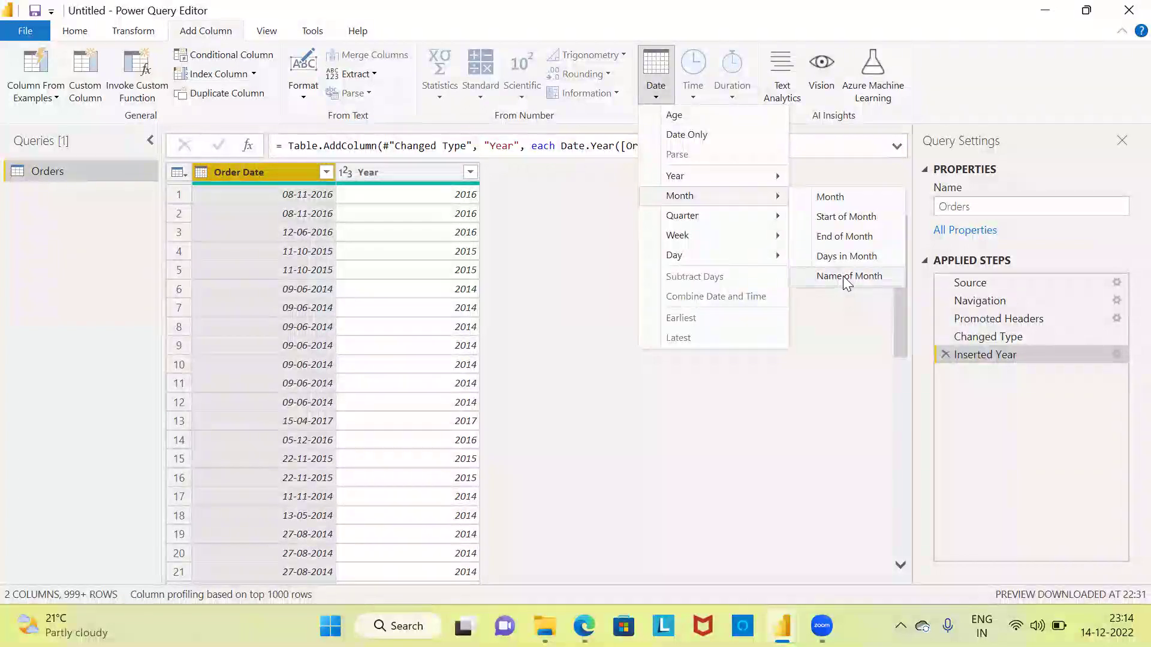
left_click(846, 279)
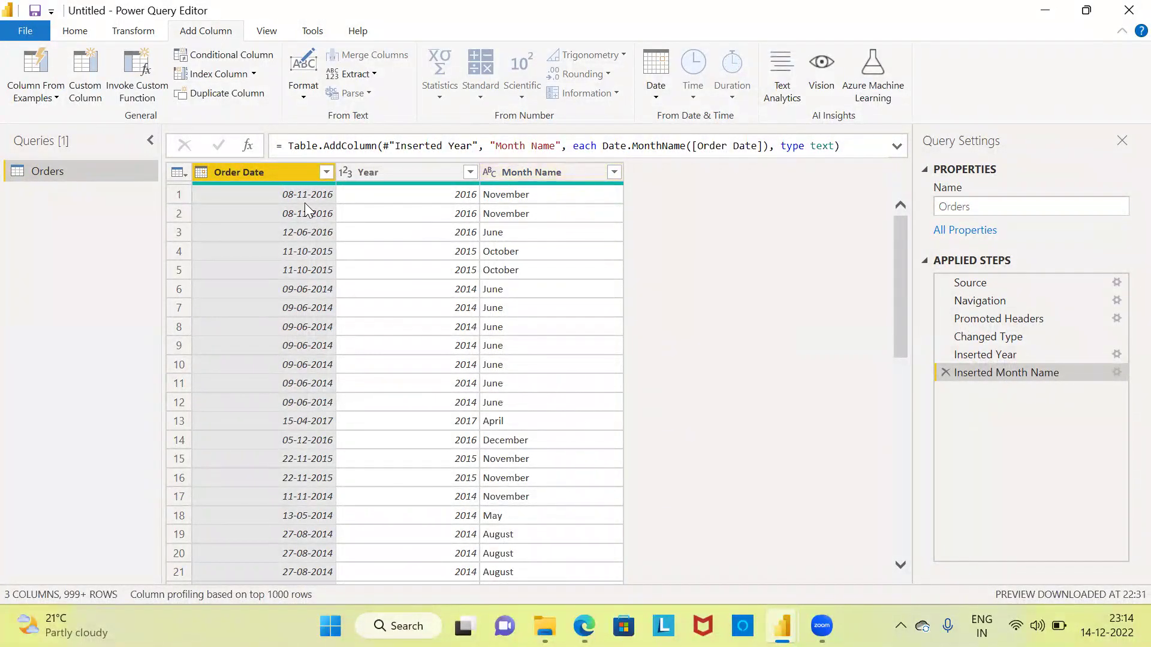
left_click(561, 173)
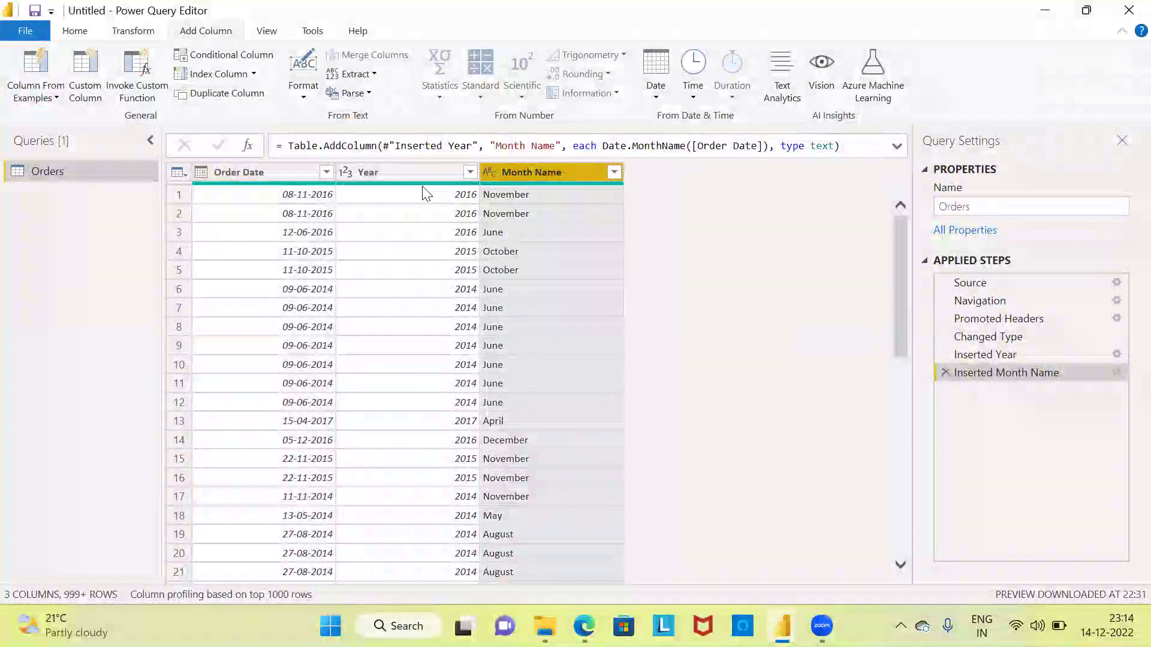
left_click(408, 177)
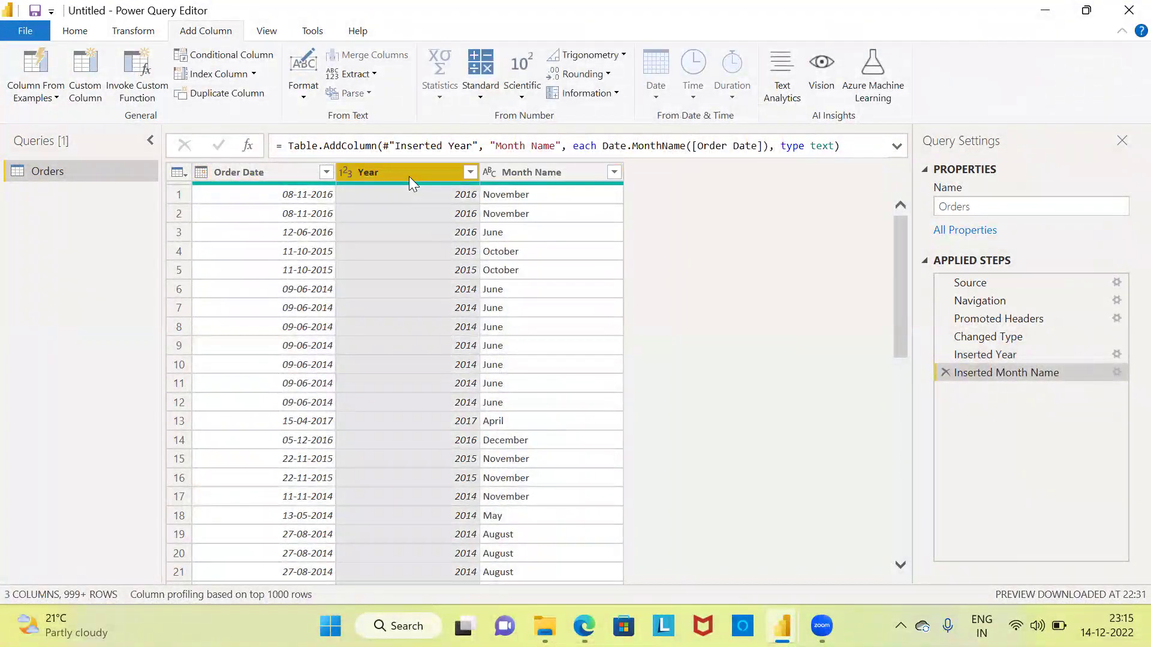
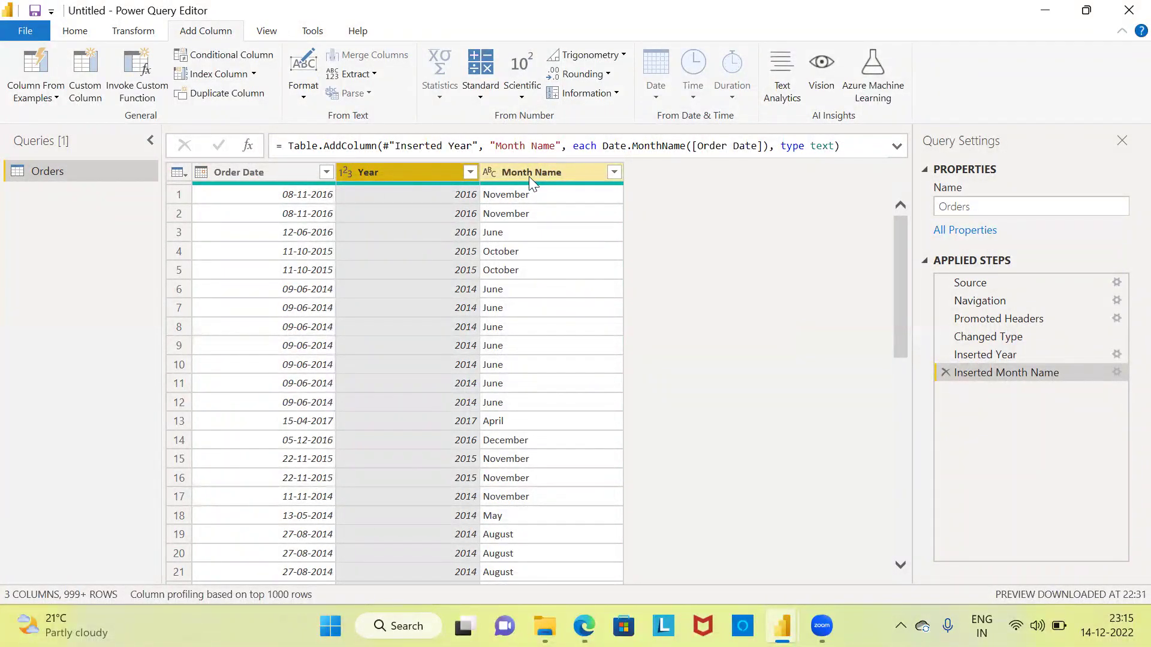
Add a Quarter of Year column extracted from Order Date and inspect its values in the first and third rows
left_click(261, 172)
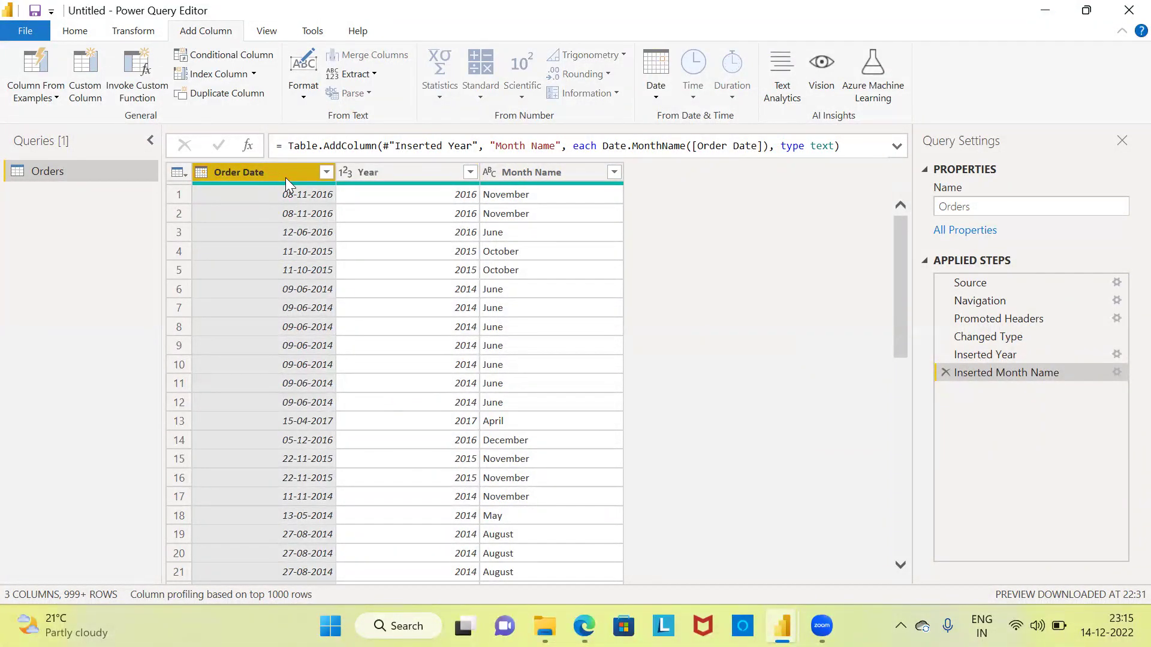
left_click(657, 96)
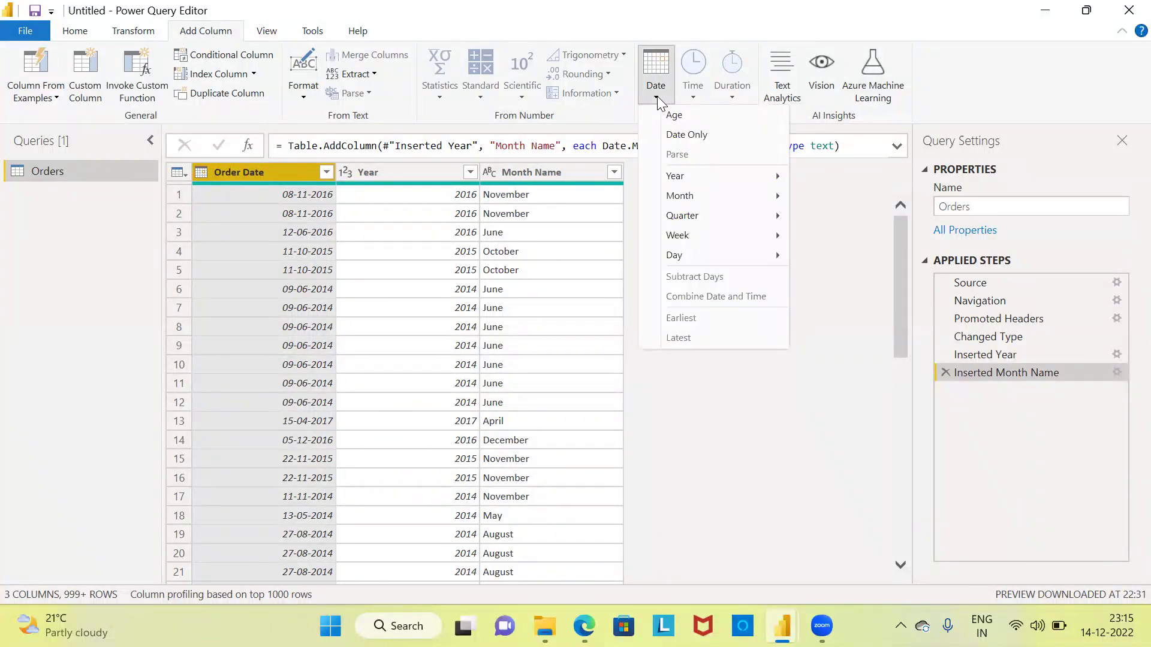
mouse_move(691, 221)
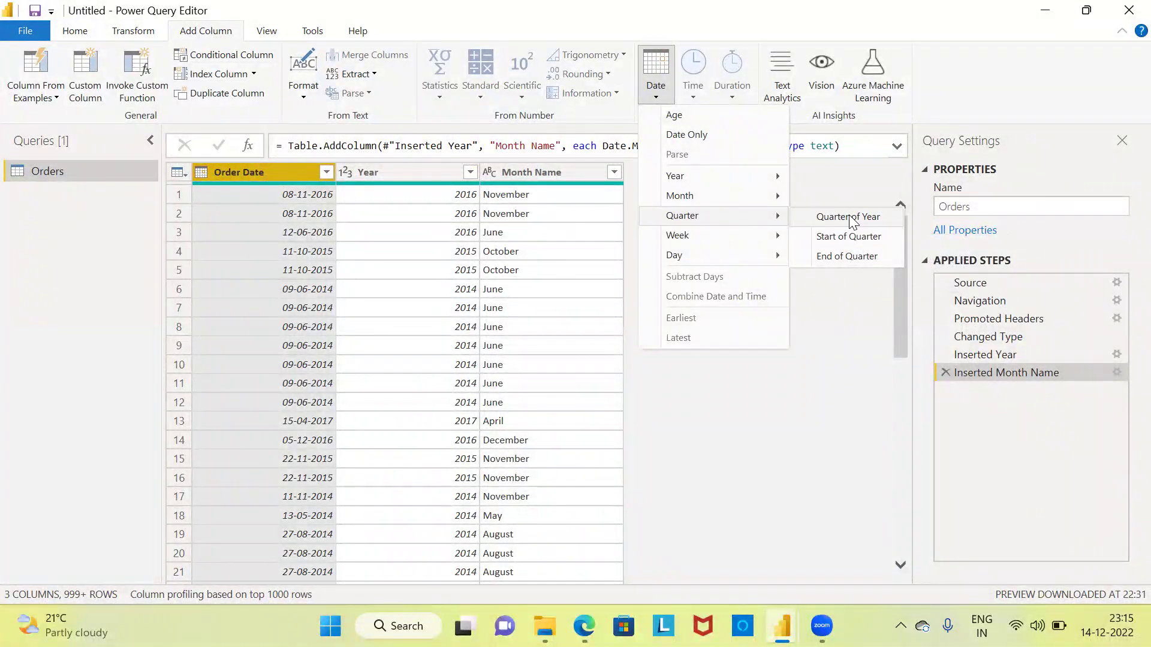
left_click(877, 216)
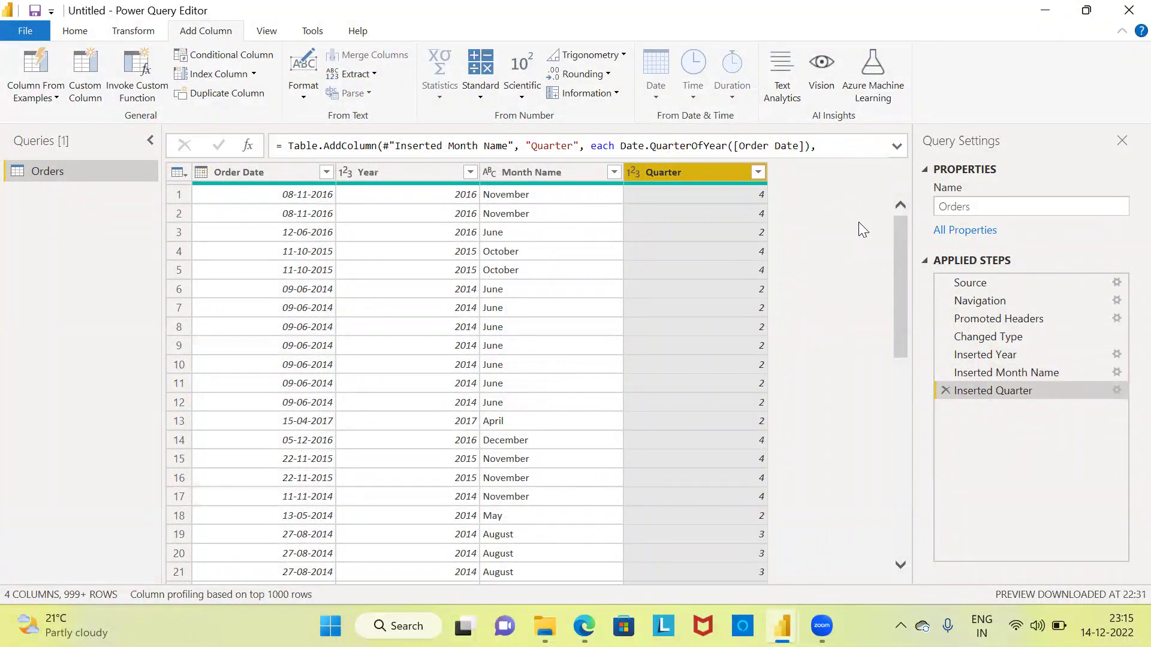
left_click(668, 190)
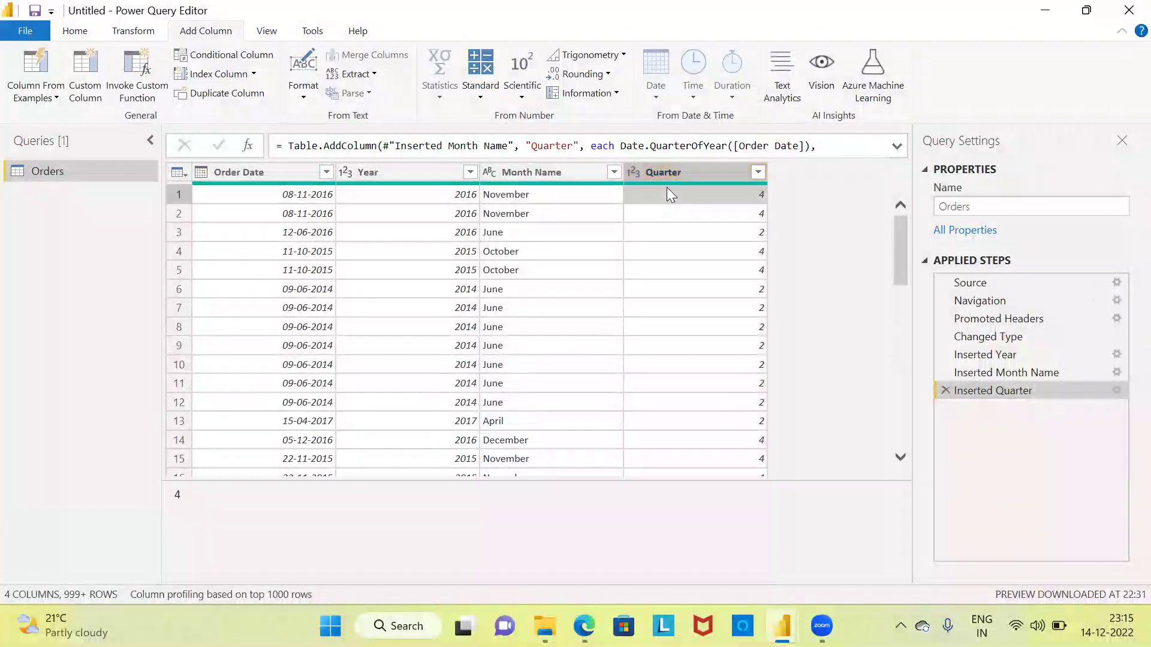
left_click(717, 232)
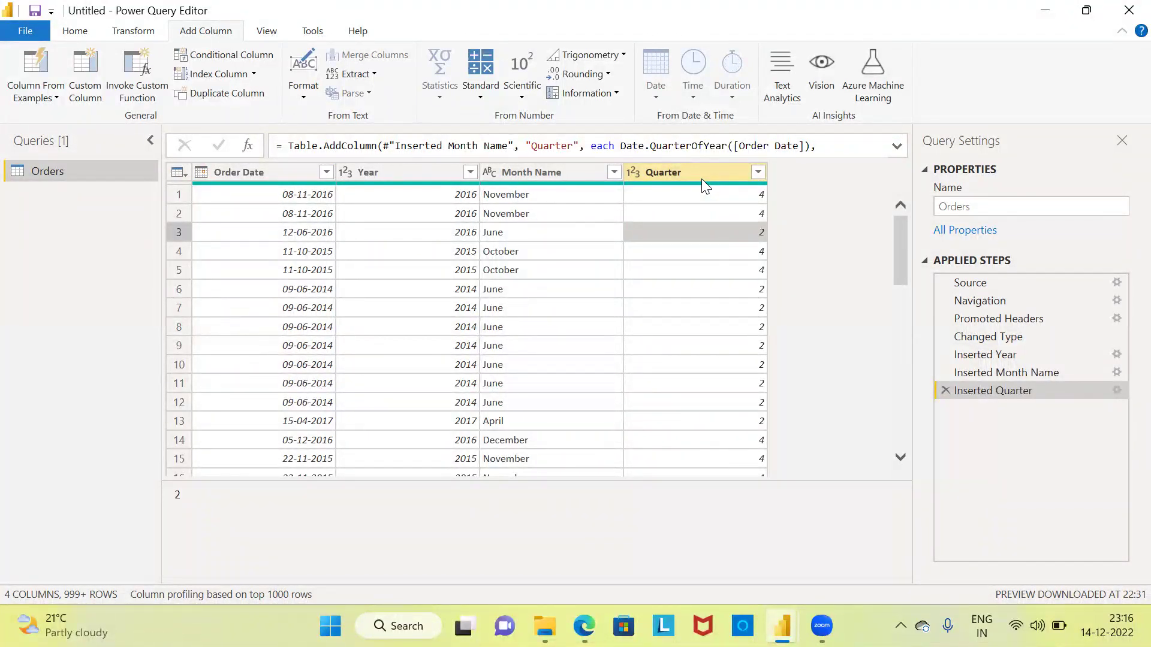
Add a Week of Month column extracted from Order Date and inspect its value in the third row
left_click(291, 174)
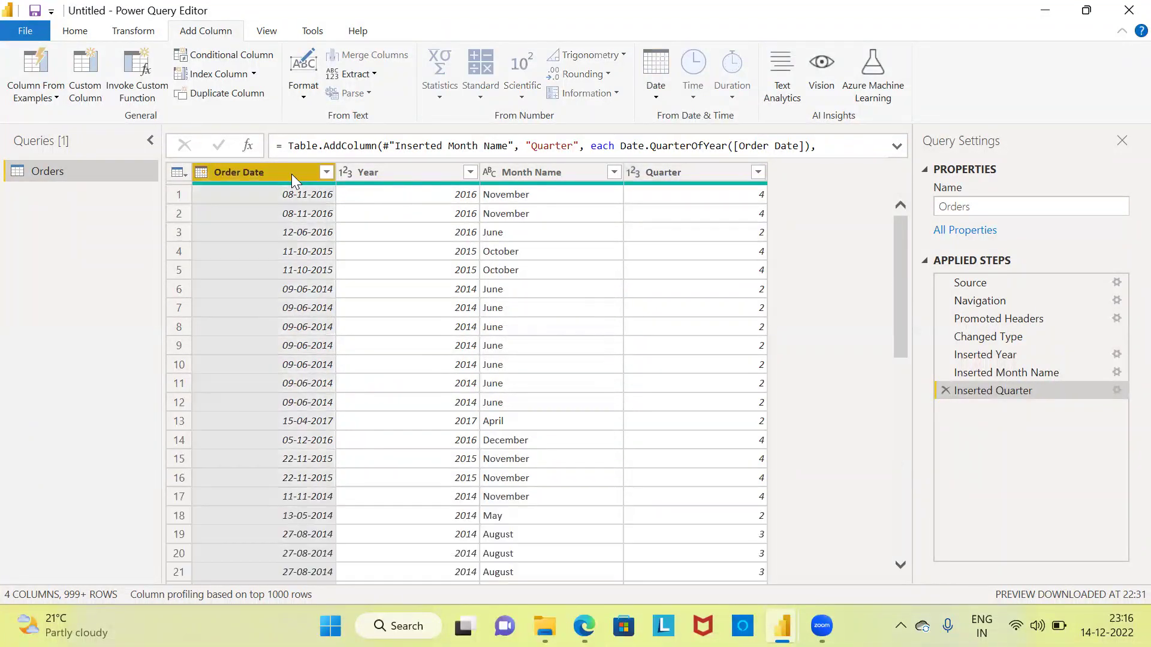
left_click(651, 100)
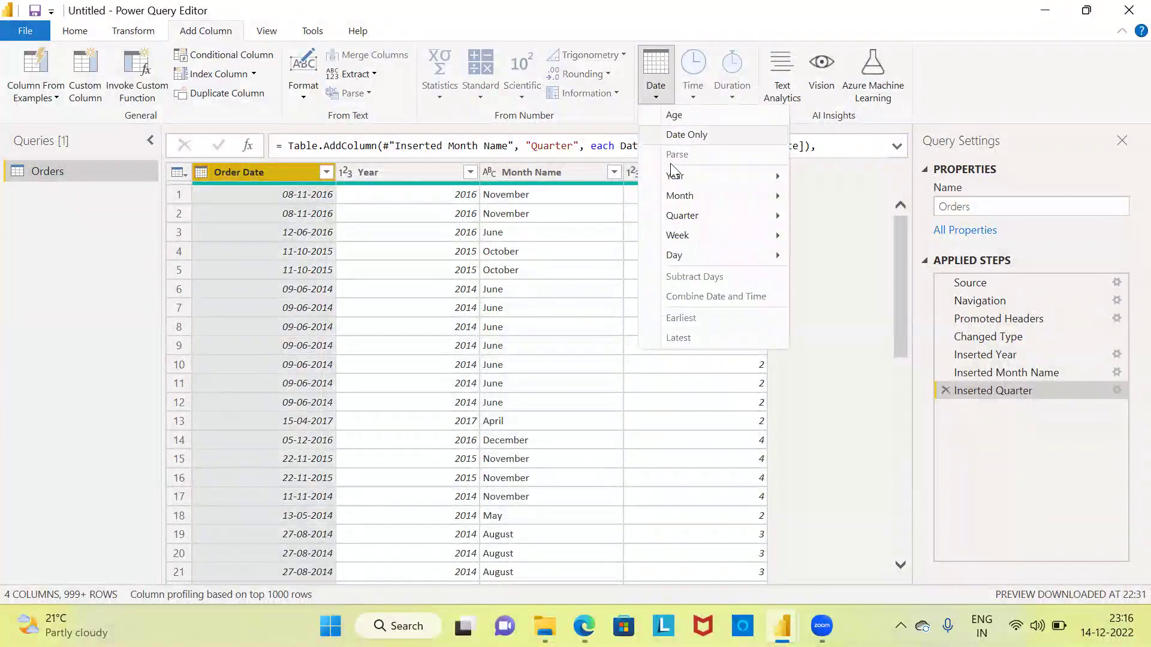
mouse_move(705, 242)
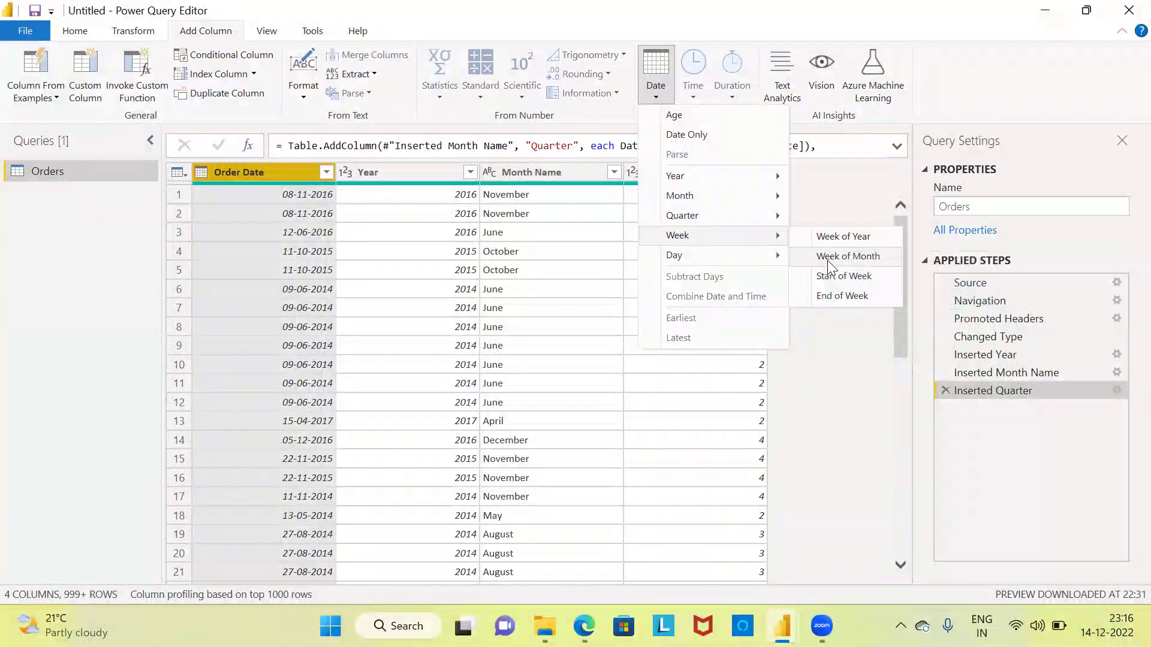
left_click(880, 256)
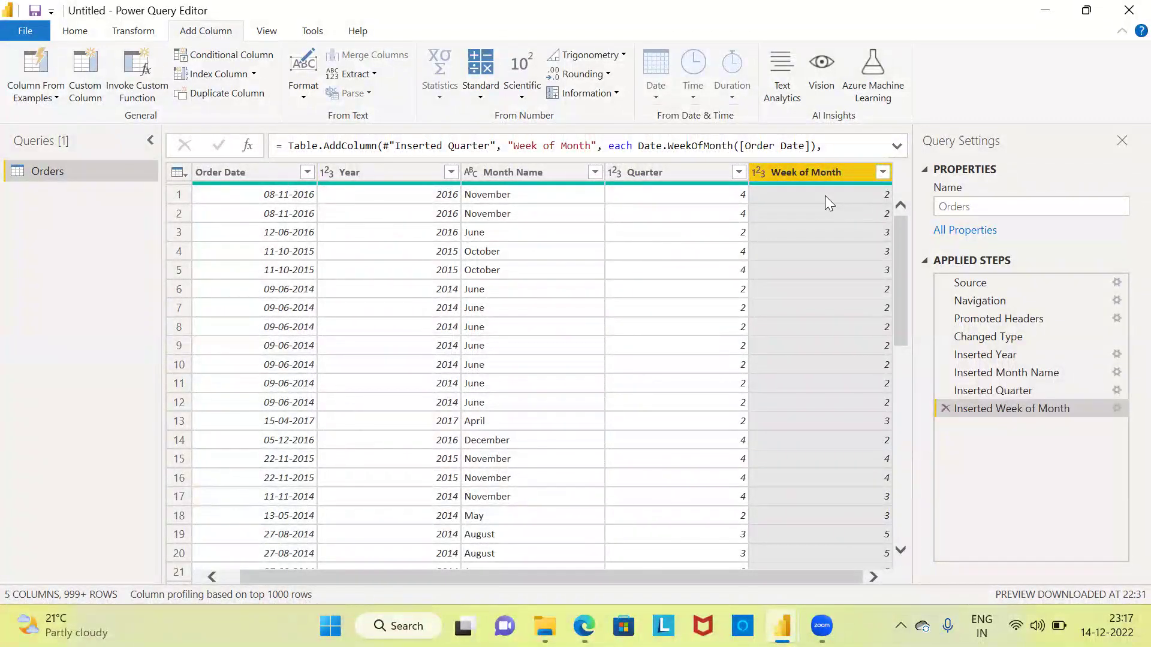
left_click(844, 233)
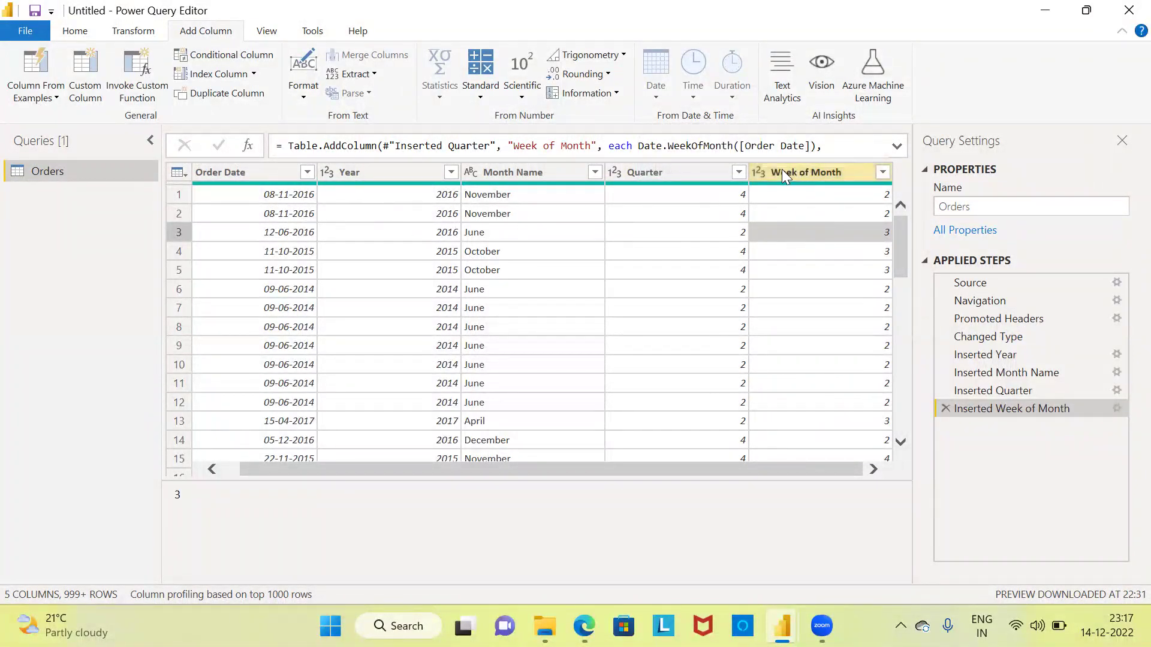
left_click(811, 176)
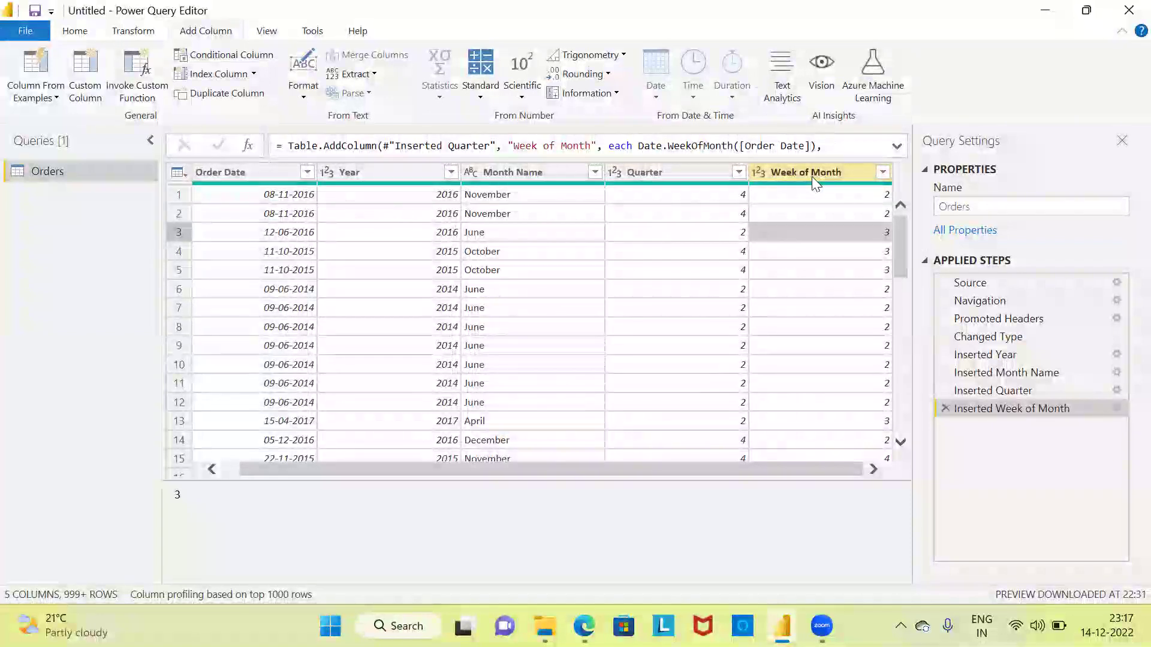
Add a column with the name of the day extracted from Order Date and inspect its first-row value
left_click(261, 174)
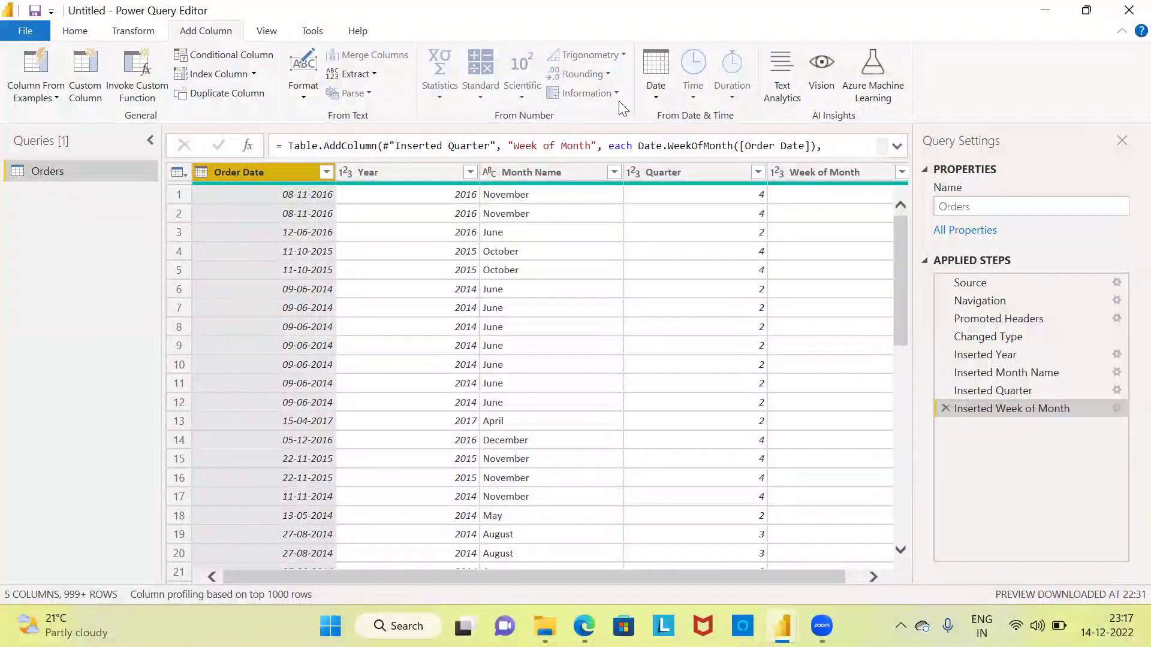
left_click(658, 98)
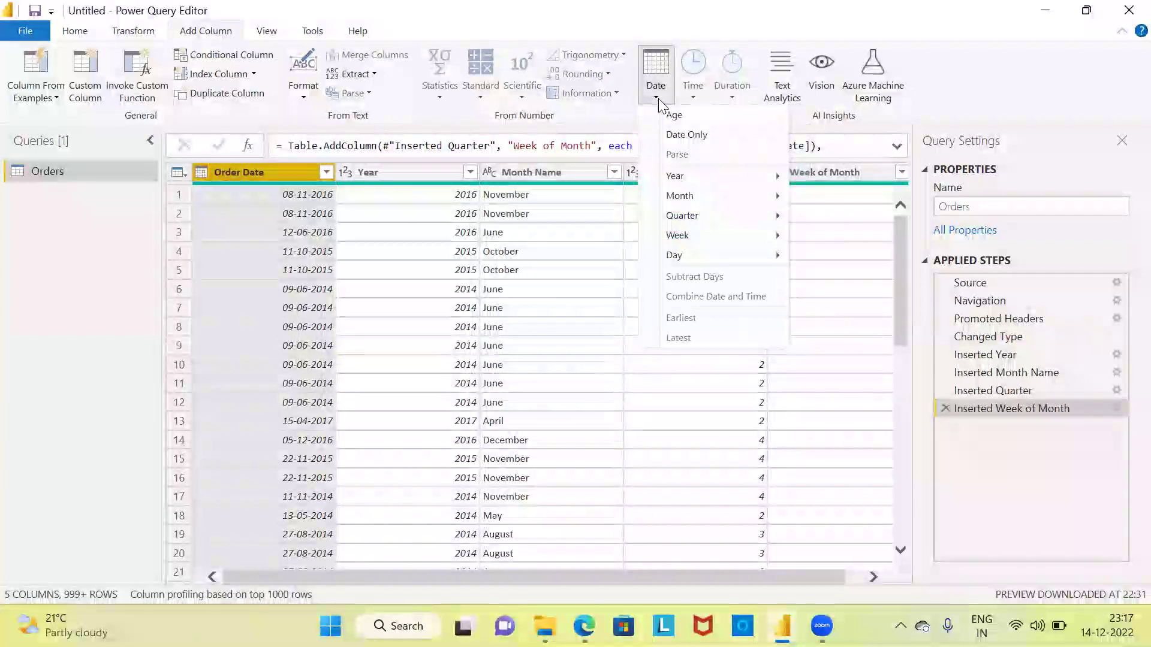
mouse_move(699, 258)
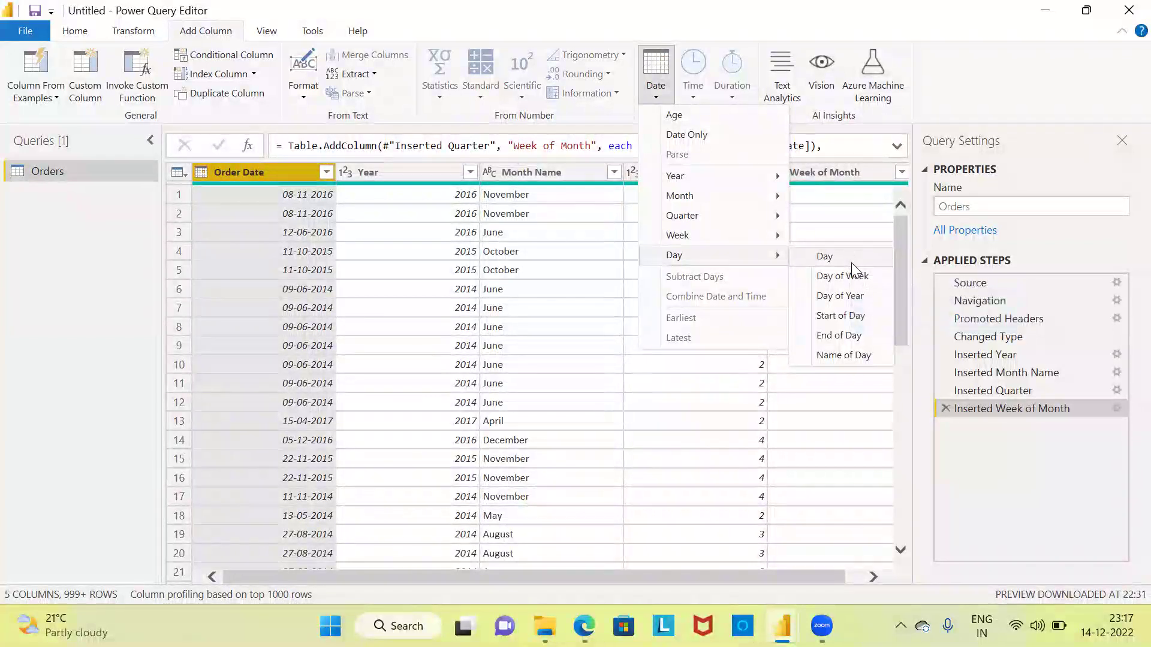
left_click(861, 359)
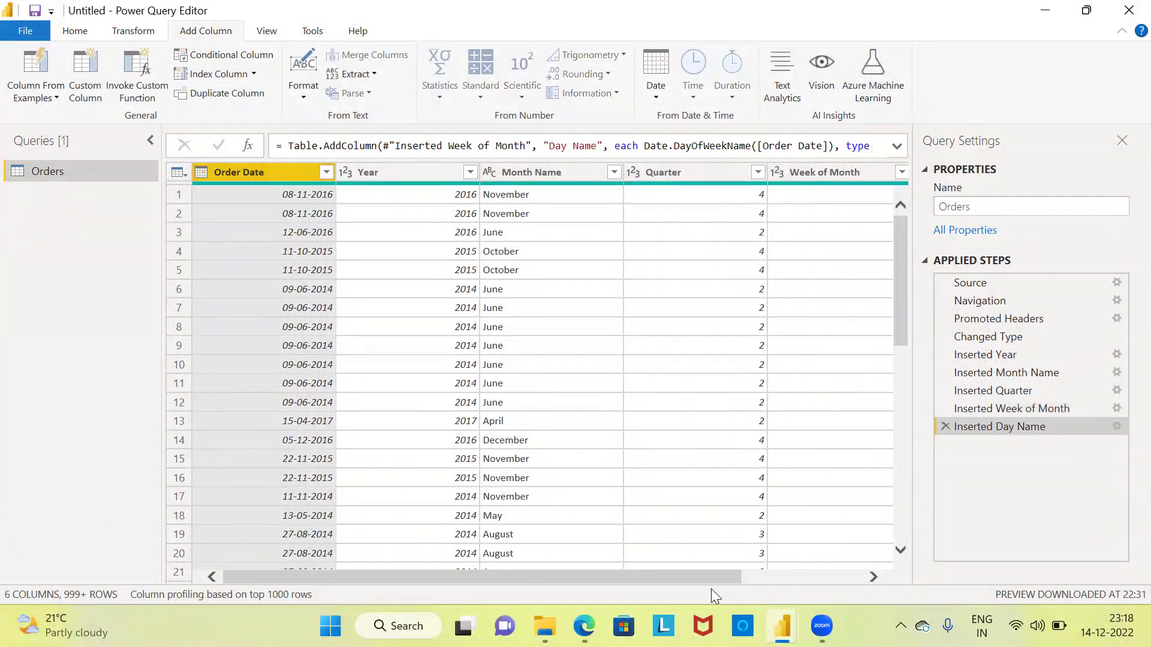
scroll(705, 586, "right", 1)
scroll(704, 590, "right", 2)
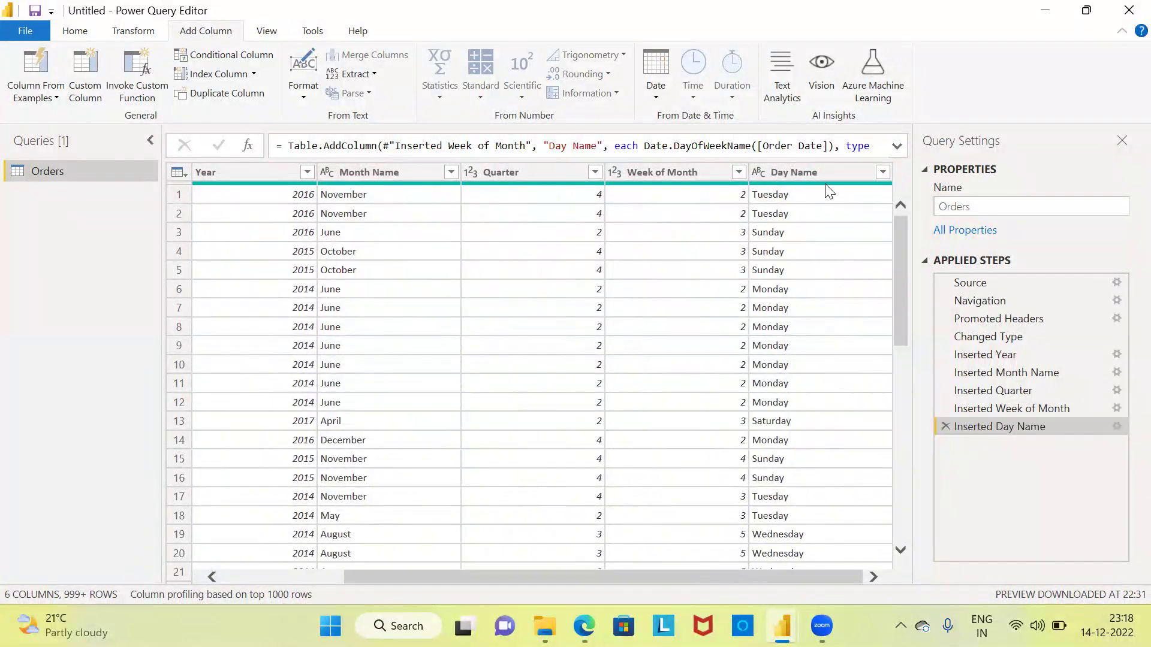
mouse_move(821, 184)
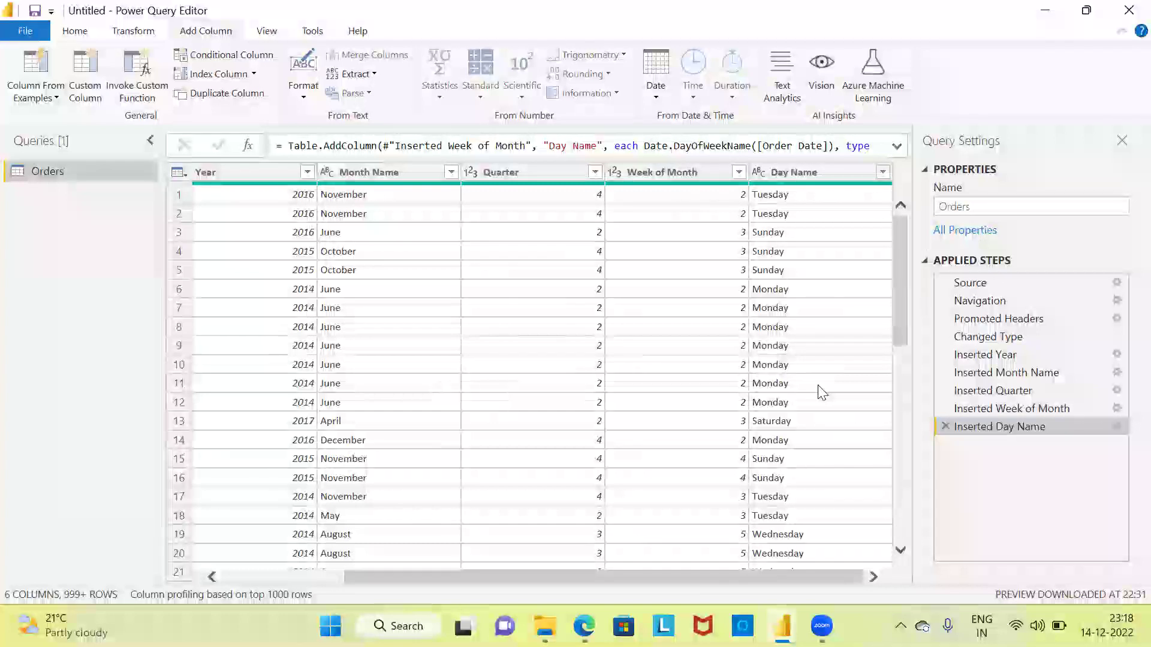
left_click(799, 196)
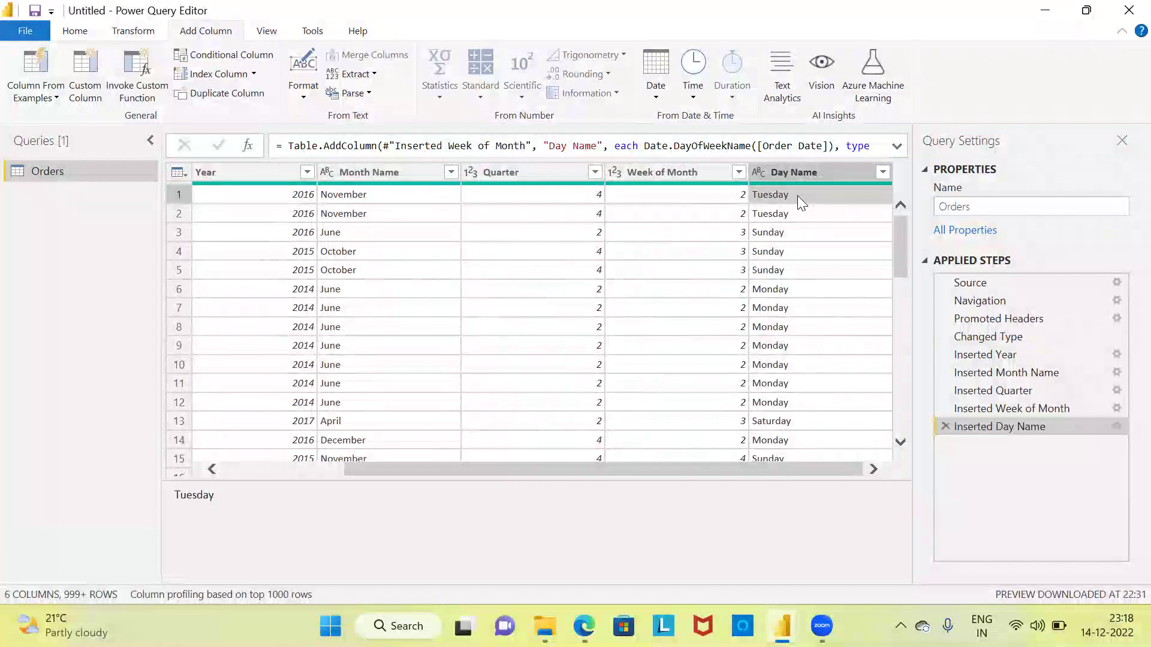
Review the Order Date, Year, Month Name, Quarter and Week of Month columns one after another
left_click_drag(740, 466, 542, 446)
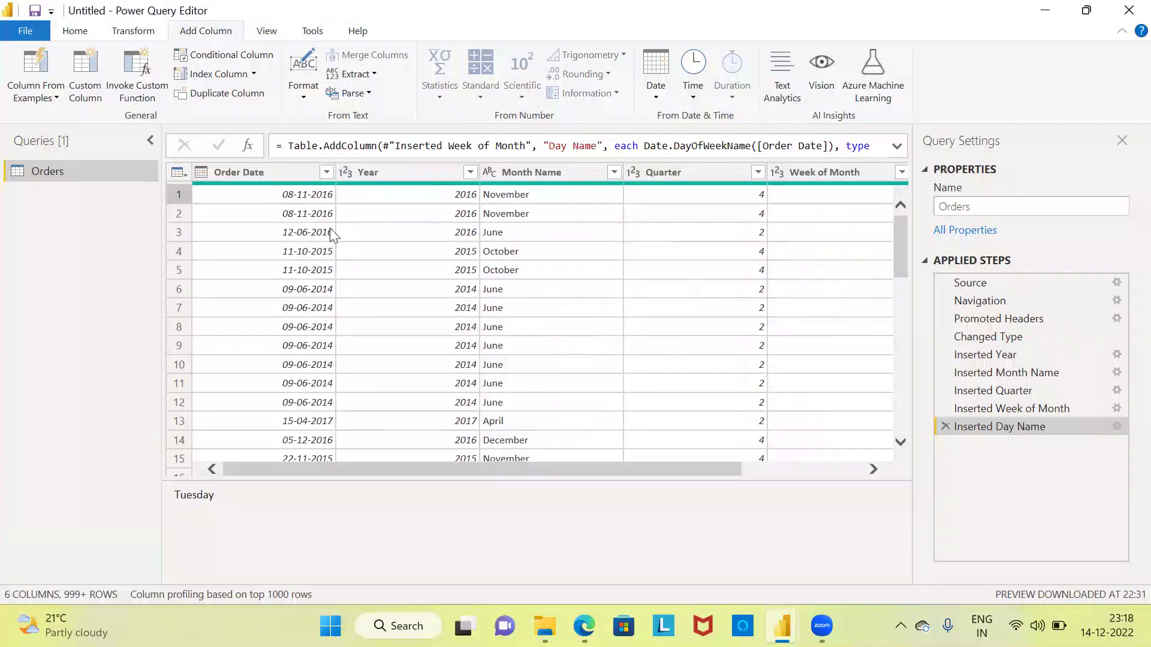
left_click(289, 175)
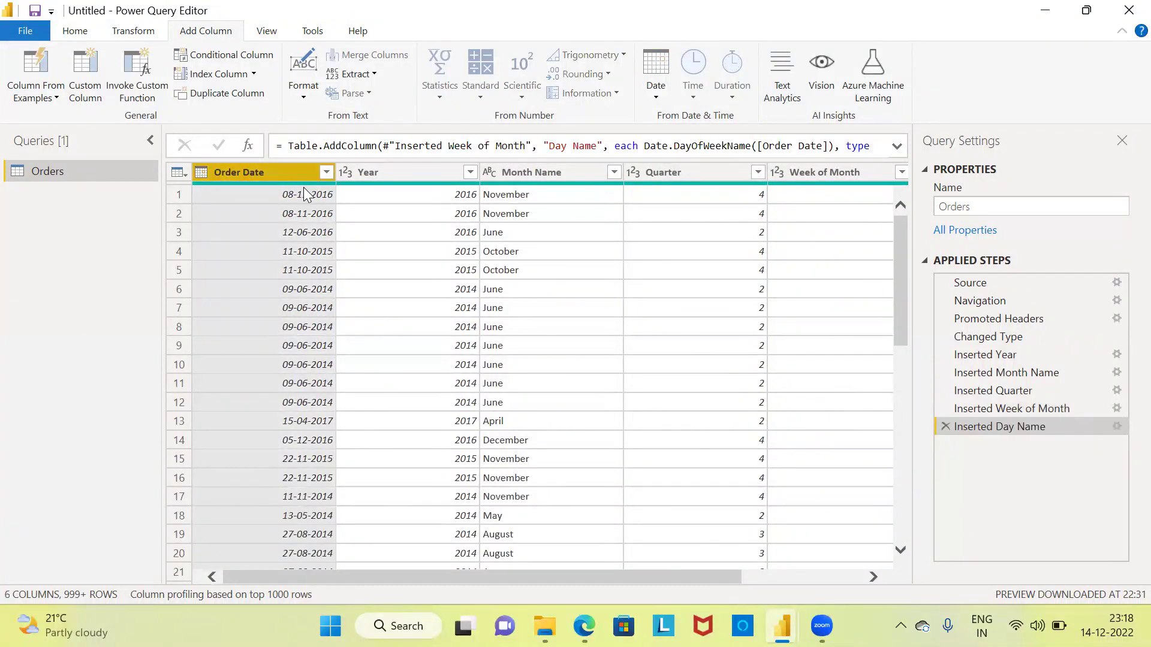
left_click(410, 172)
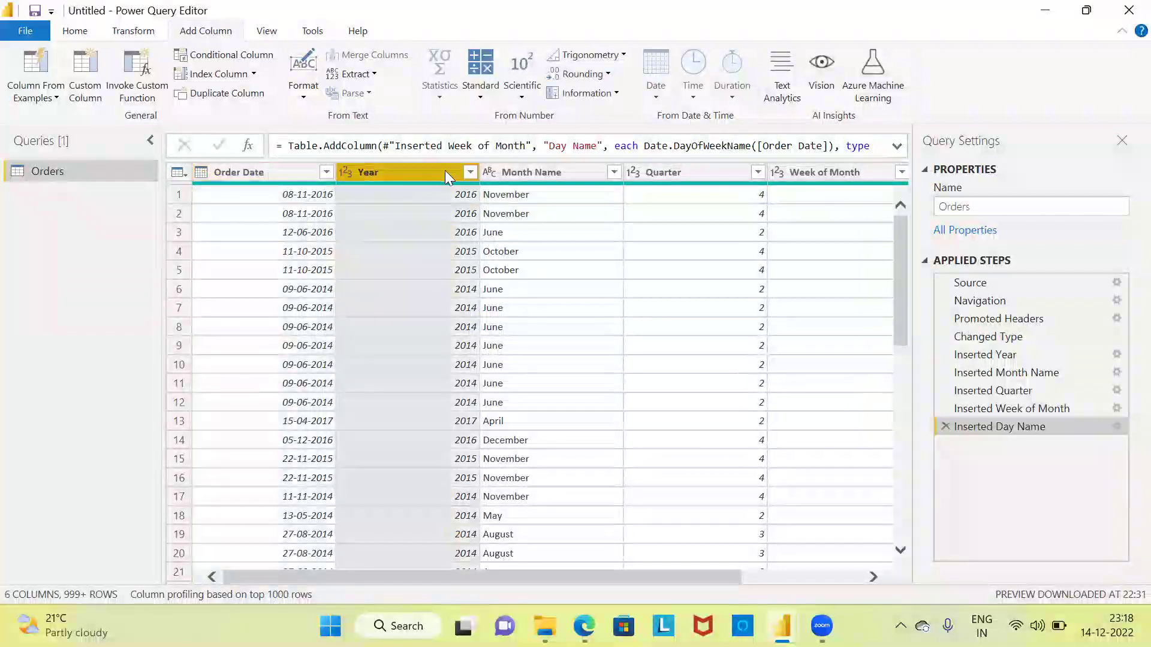
left_click(536, 173)
left_click(695, 180)
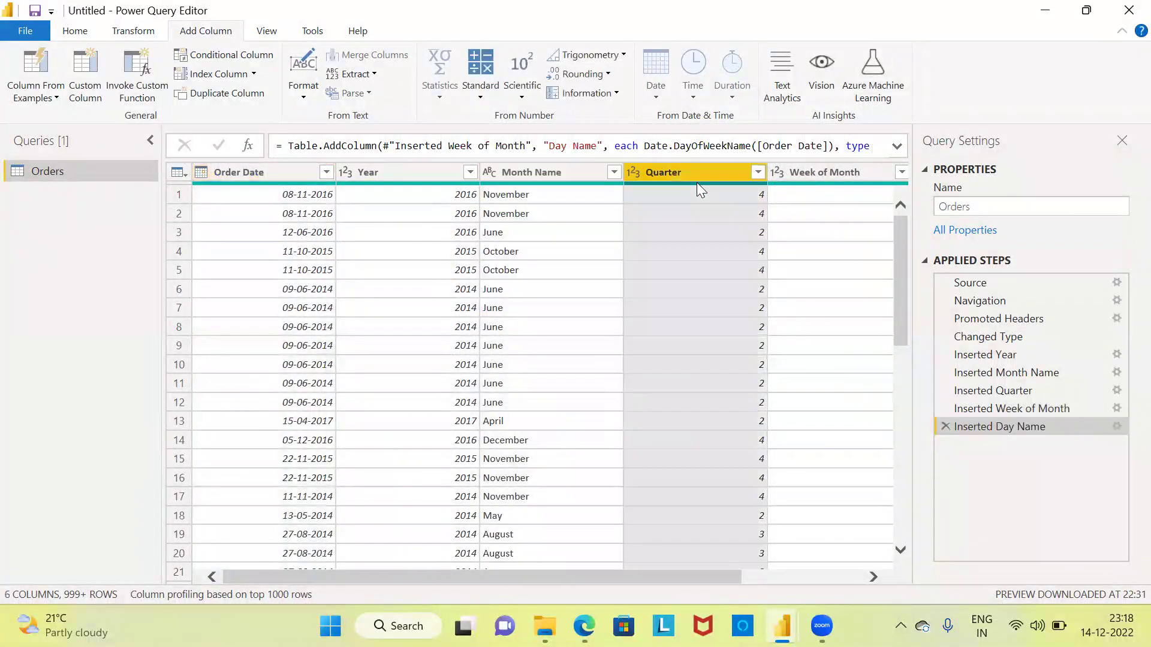
left_click(832, 175)
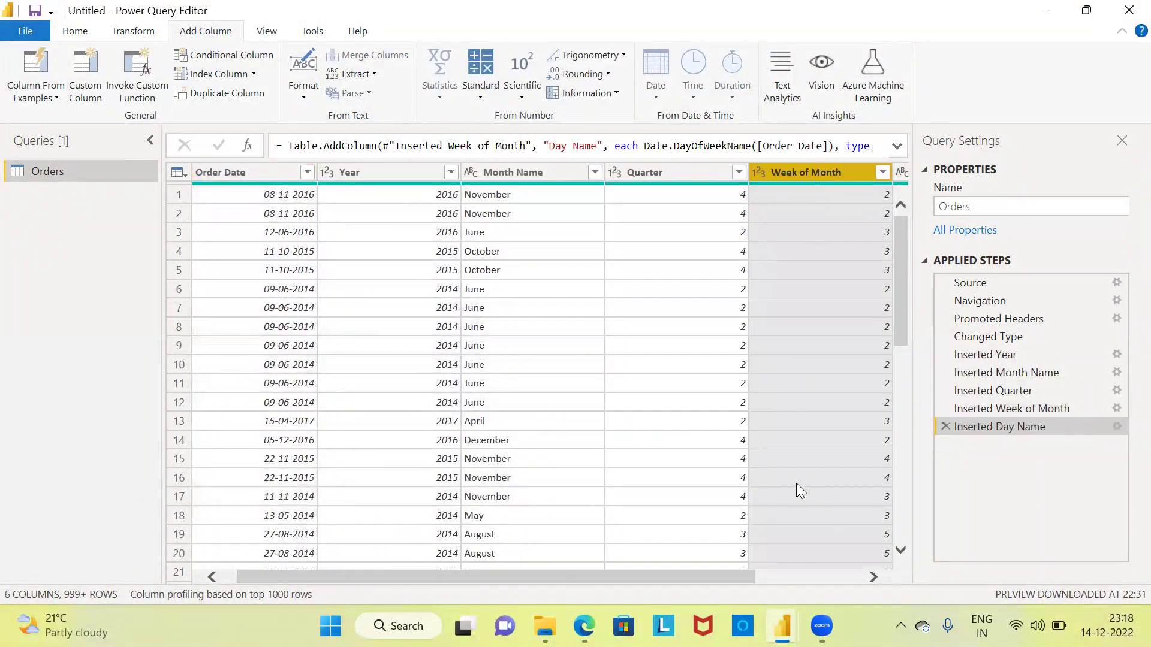